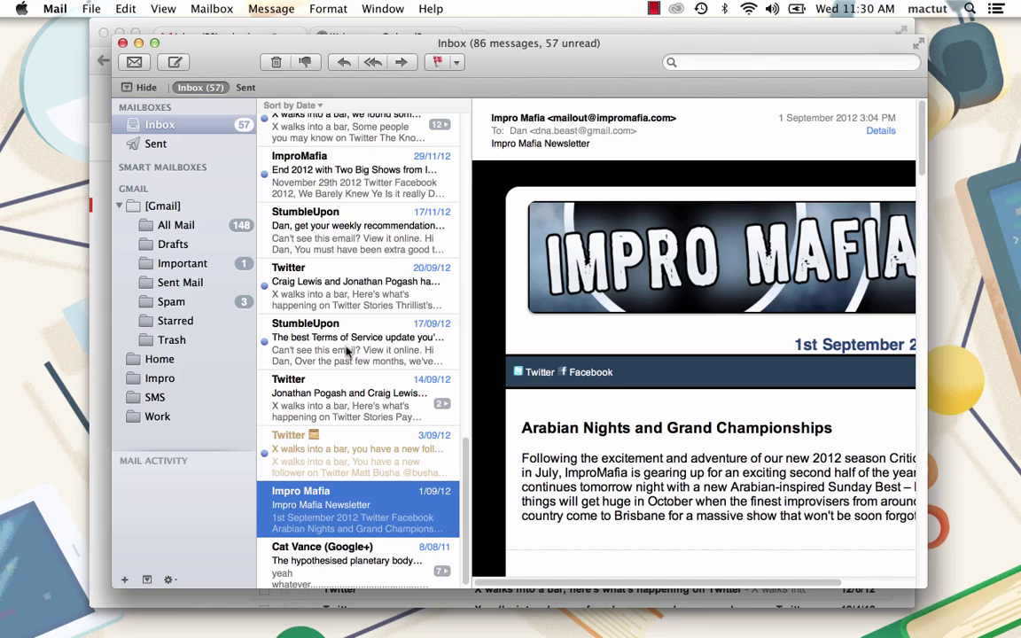
Archive the two StumbleUpon messages from 17/11/12 and 17/09/12 together with the Twitter conversation from 14/09/12.
click(346, 353)
click(313, 221)
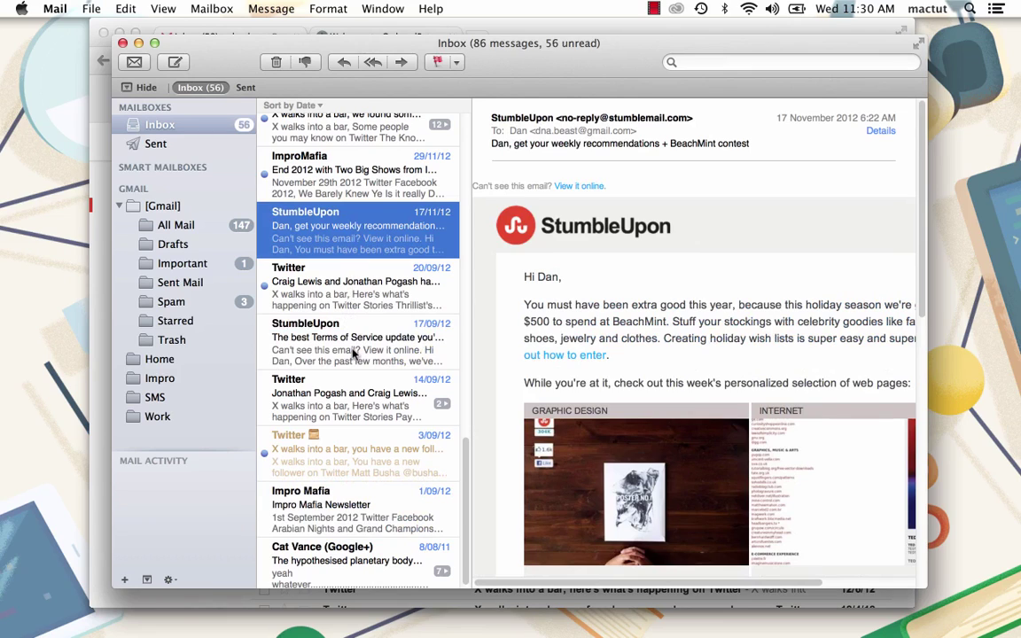
super+click(353, 353)
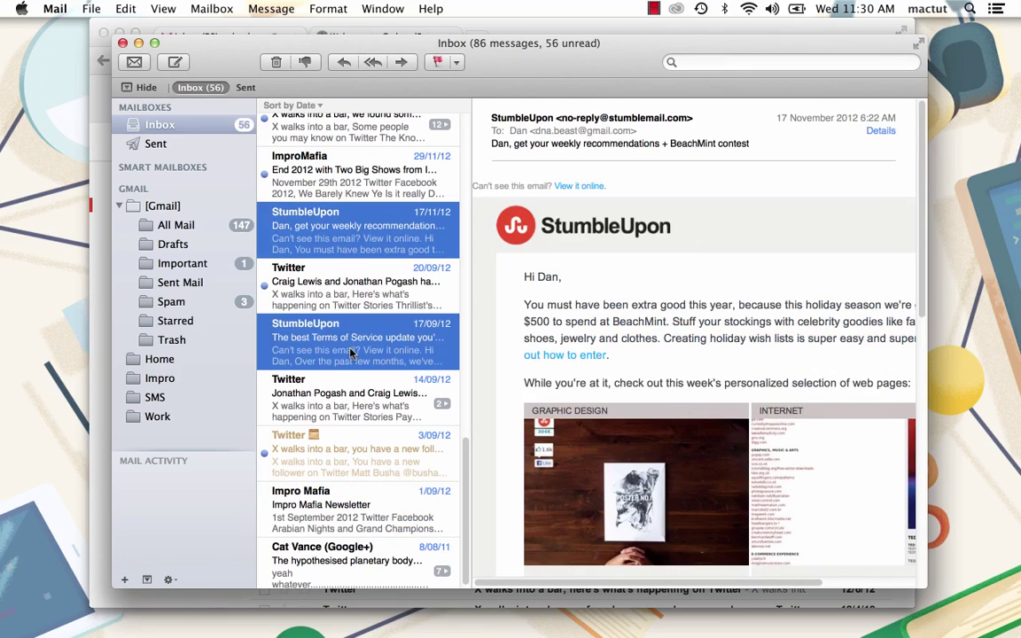
super+click(347, 403)
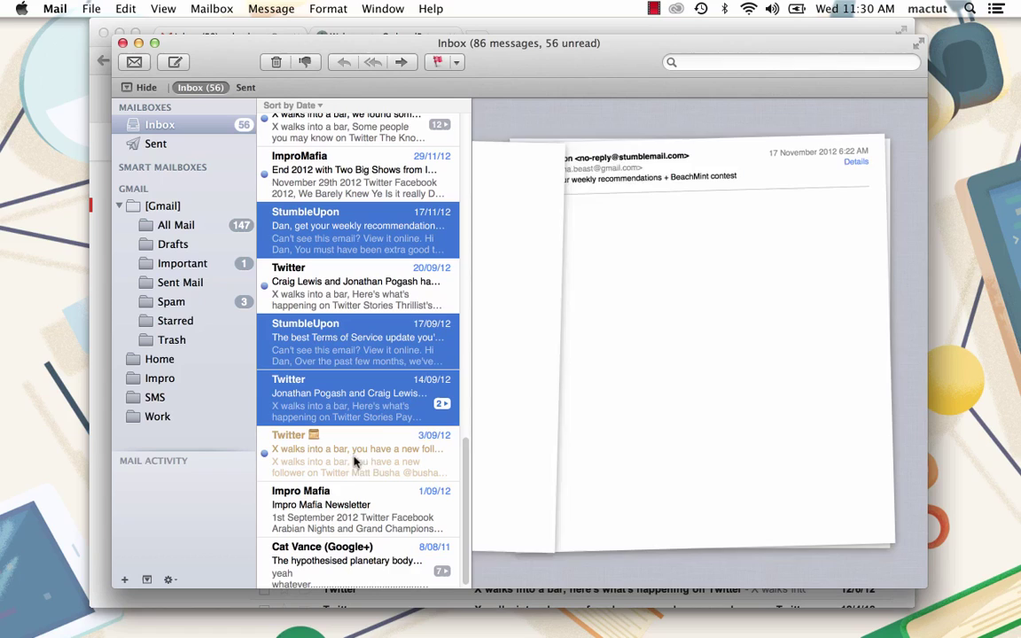
right_click(370, 403)
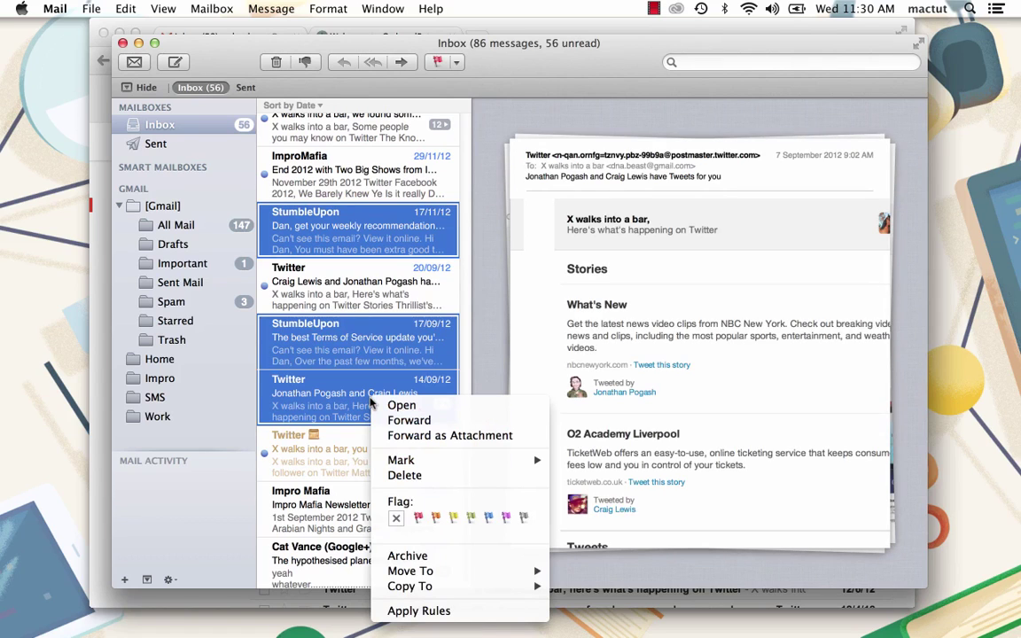
click(418, 556)
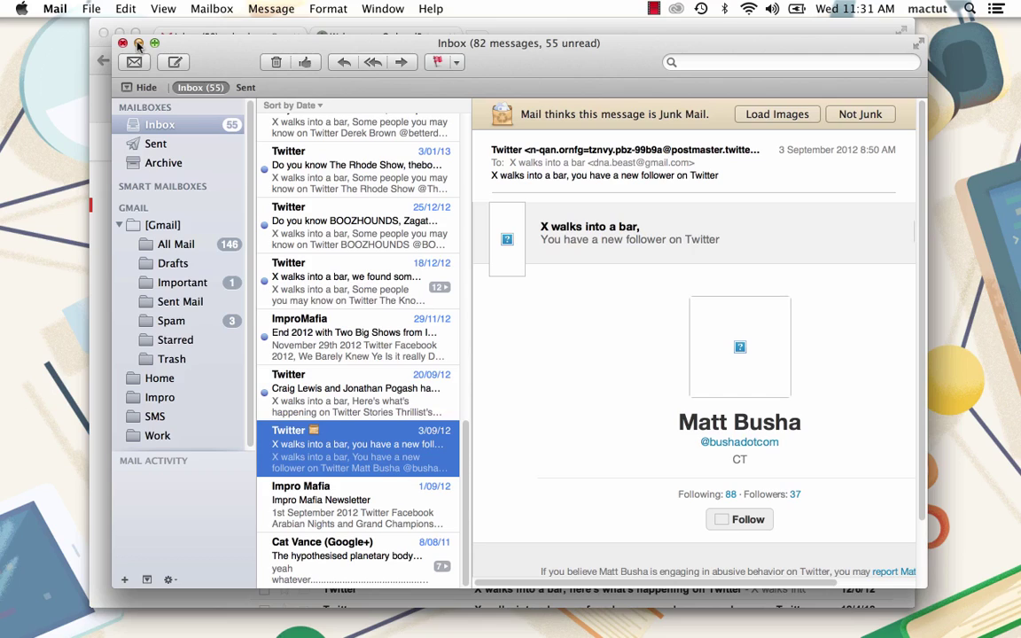
Quit Mail and switch to the Gmail inbox in Chrome.
click(55, 8)
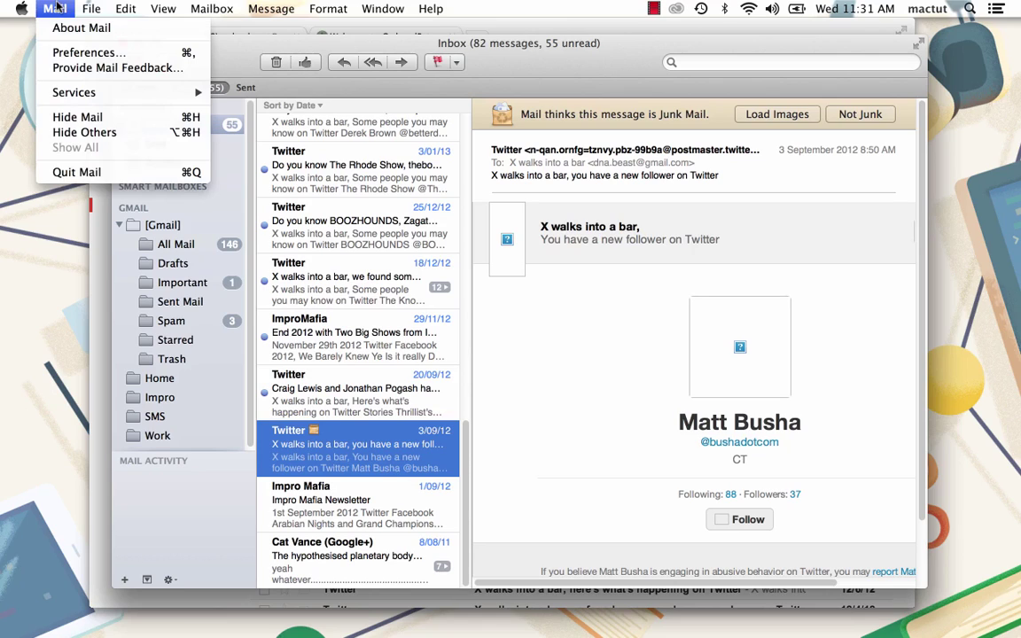
click(78, 172)
click(230, 141)
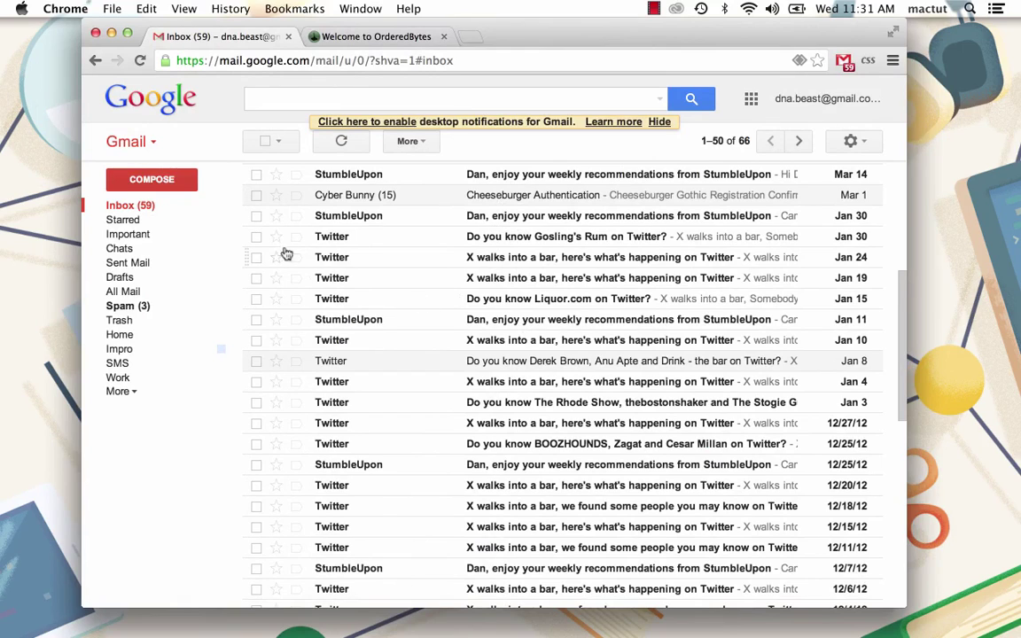
Archive the three Twitter conversations dated Jan 30, Jan 24 and Jan 19 in the Gmail inbox.
click(256, 236)
click(256, 257)
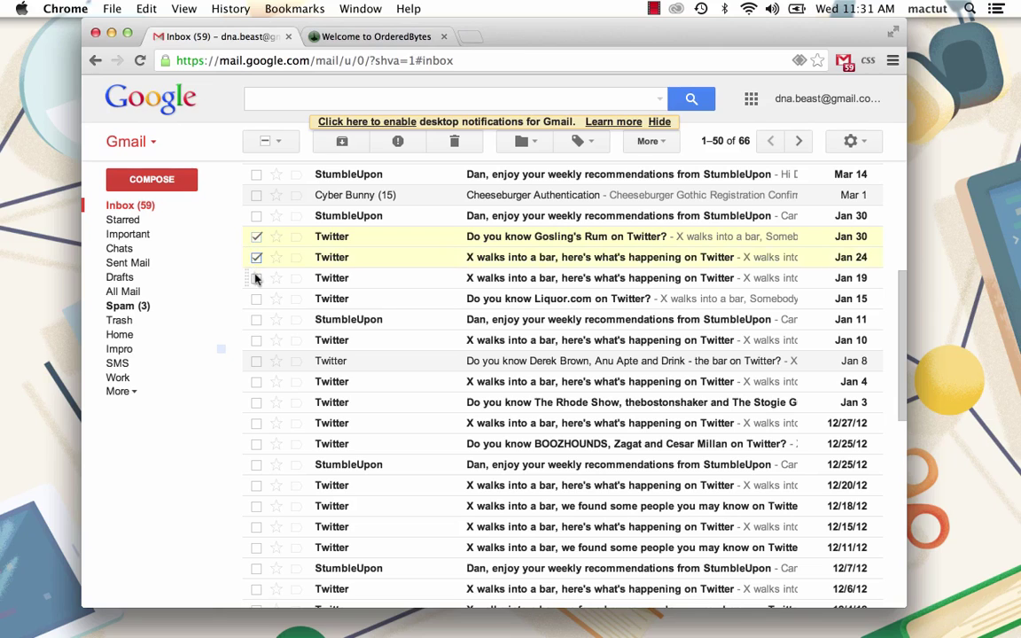
click(256, 277)
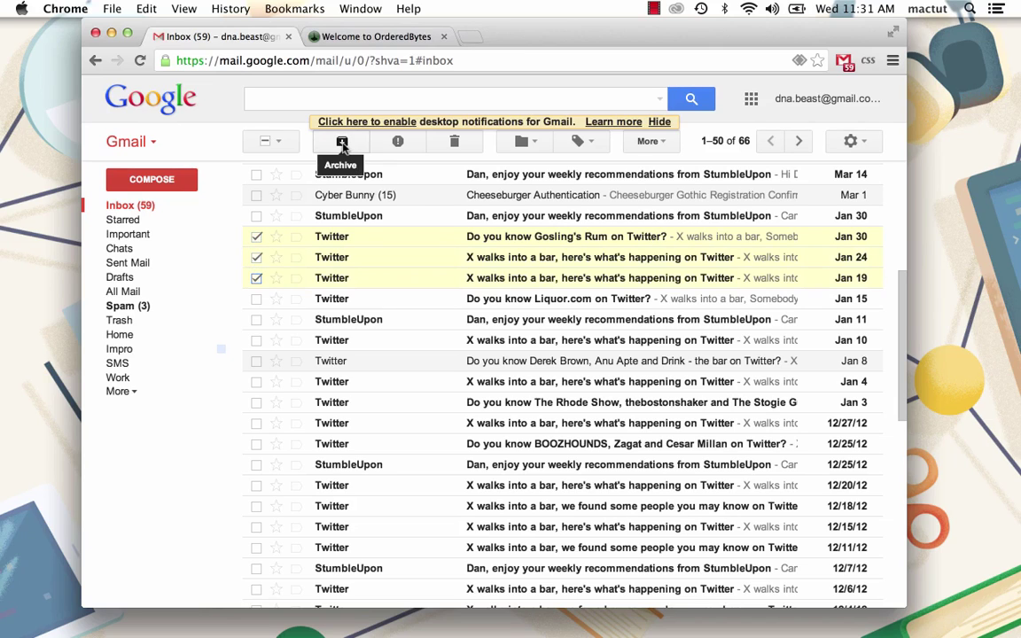
click(342, 143)
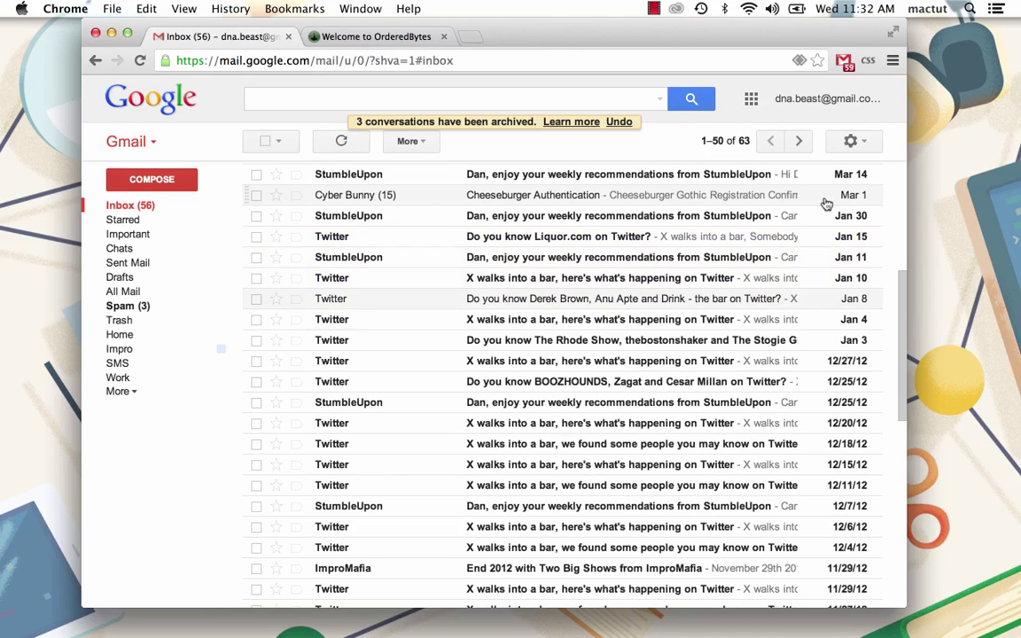
Configure the inbox to enable the Social, Promotions and Updates categories and save the setup.
click(851, 142)
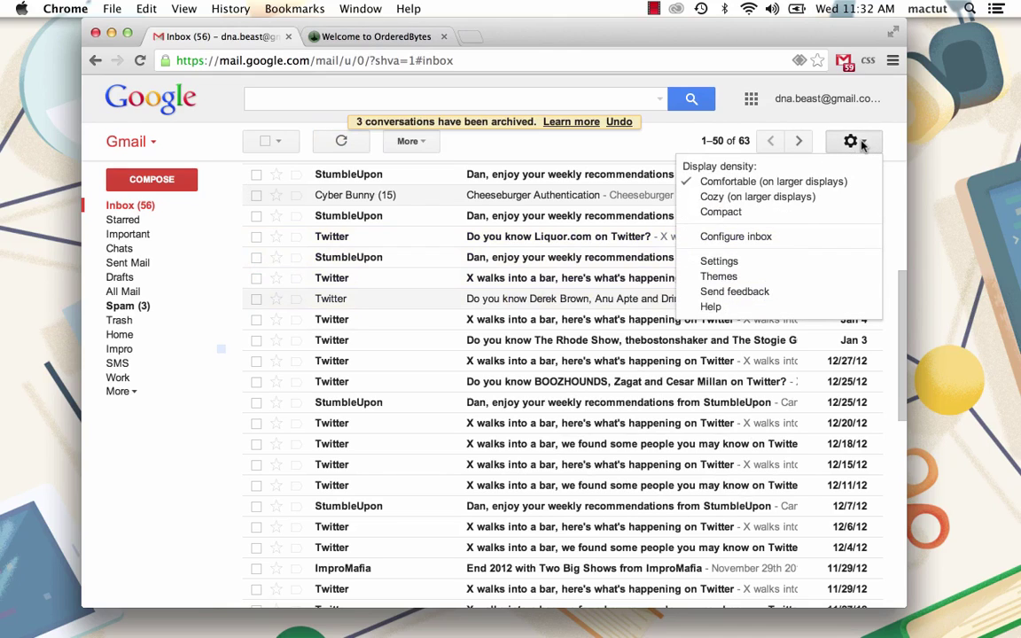
click(761, 235)
click(279, 315)
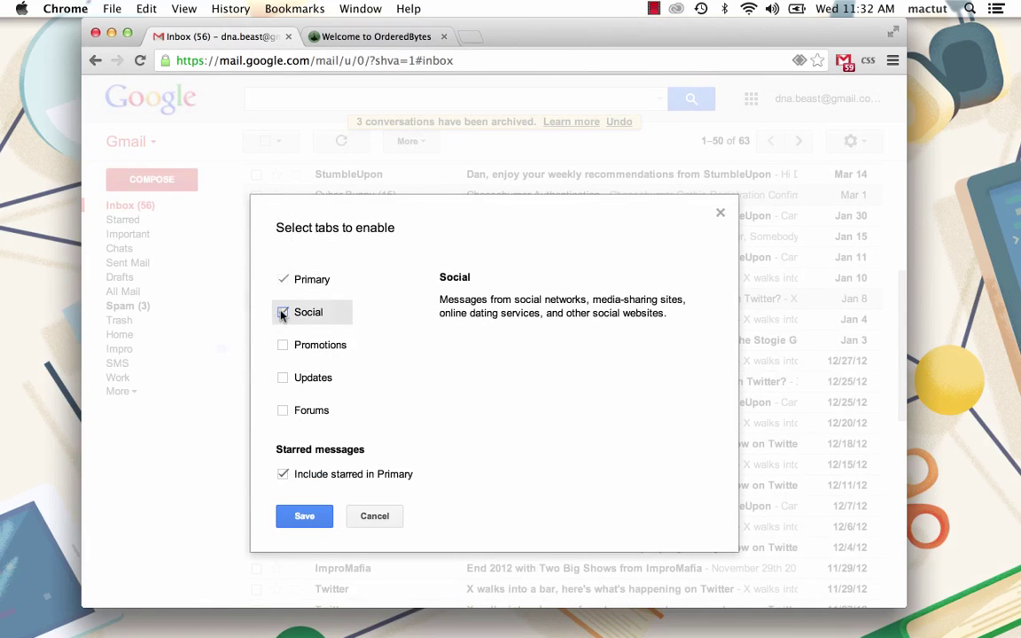
click(280, 347)
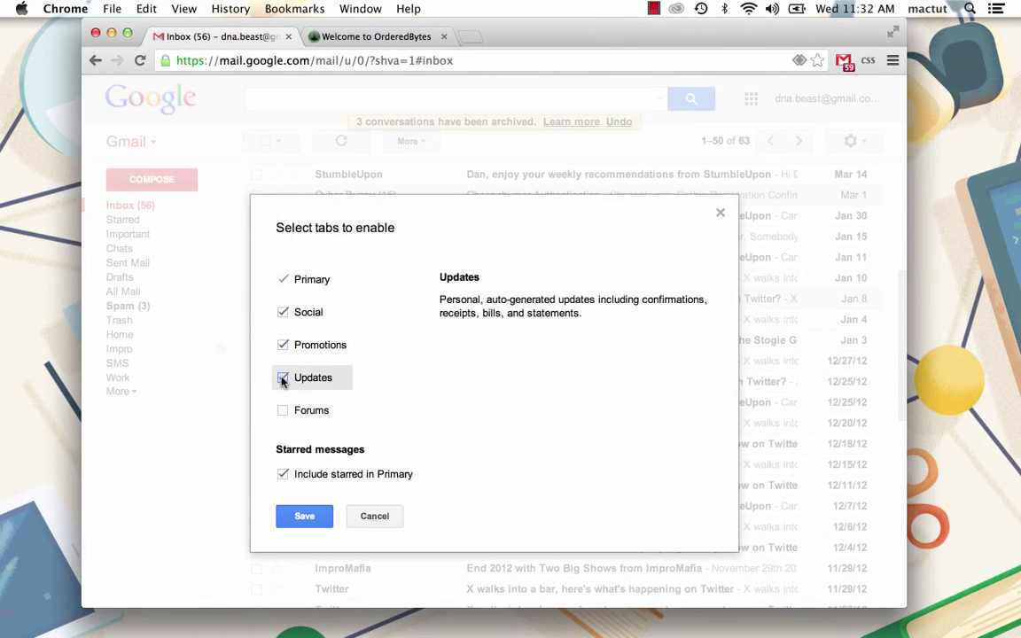
click(283, 378)
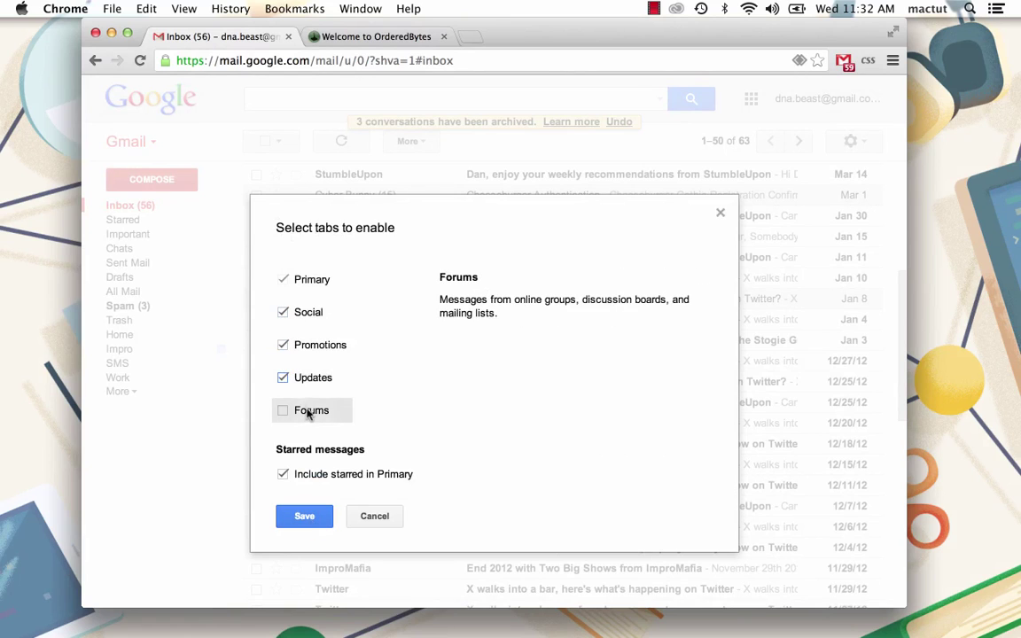
click(304, 520)
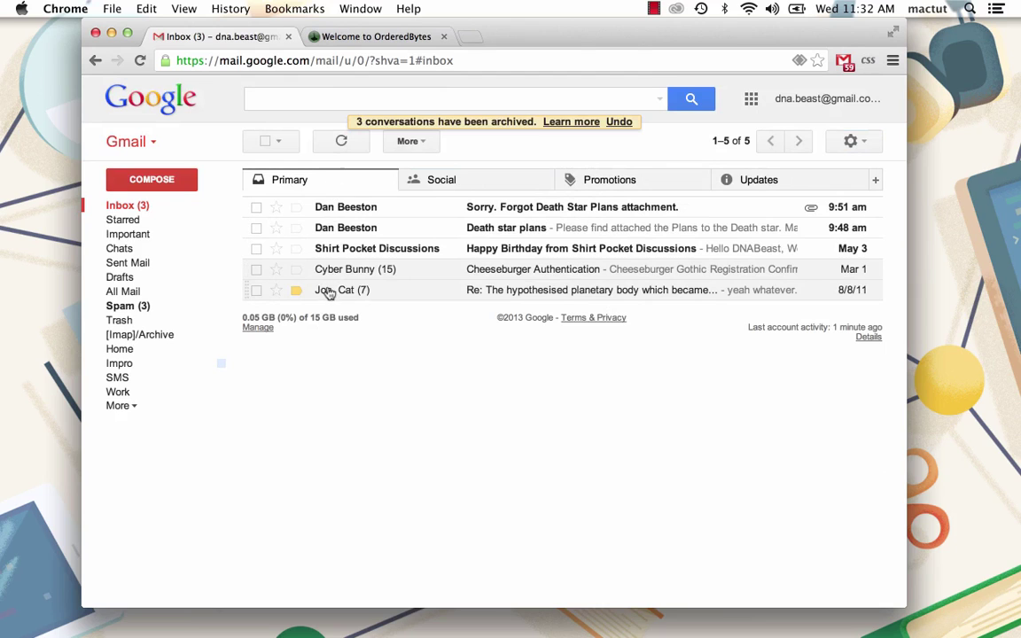
Look through the messages sorted into the Social, Promotions, Updates and Primary inbox categories.
click(486, 186)
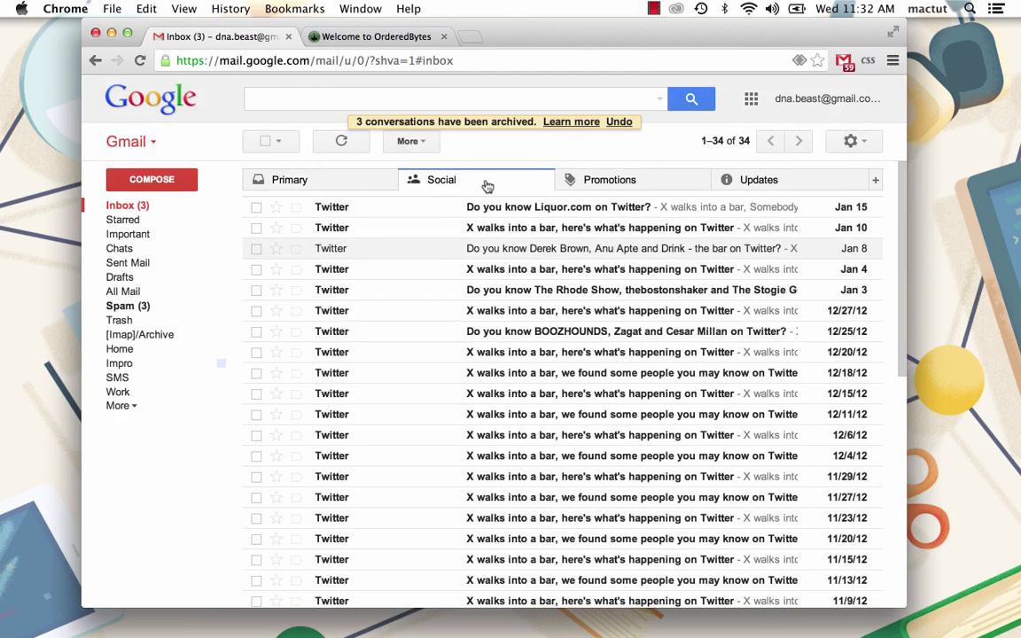
scroll(502, 308, down, 5)
scroll(502, 309, up, 5)
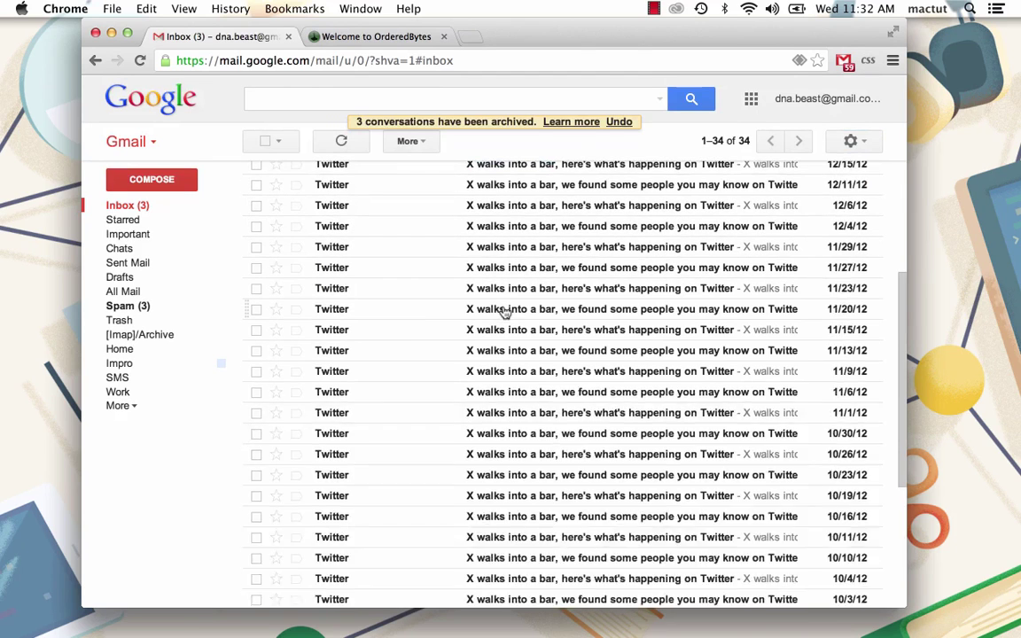
click(562, 178)
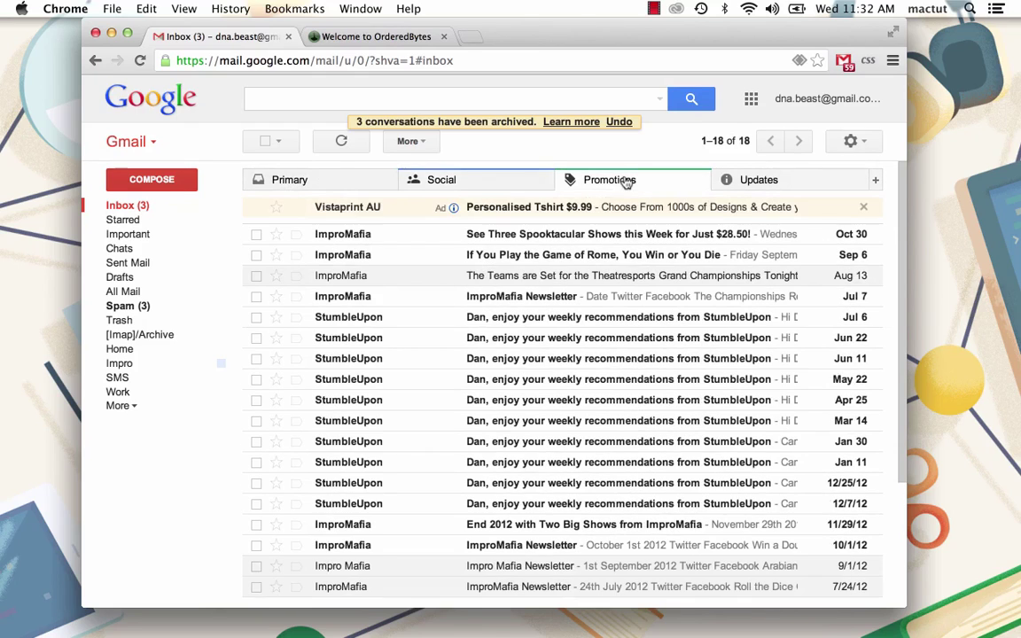
scroll(415, 257, down, 5)
scroll(416, 257, up, 5)
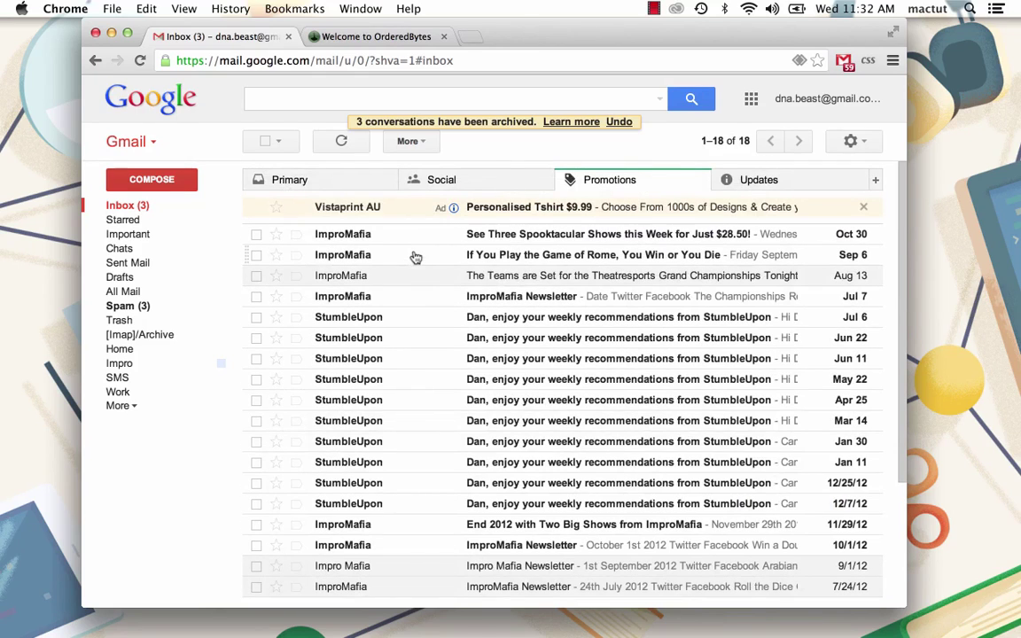
click(769, 180)
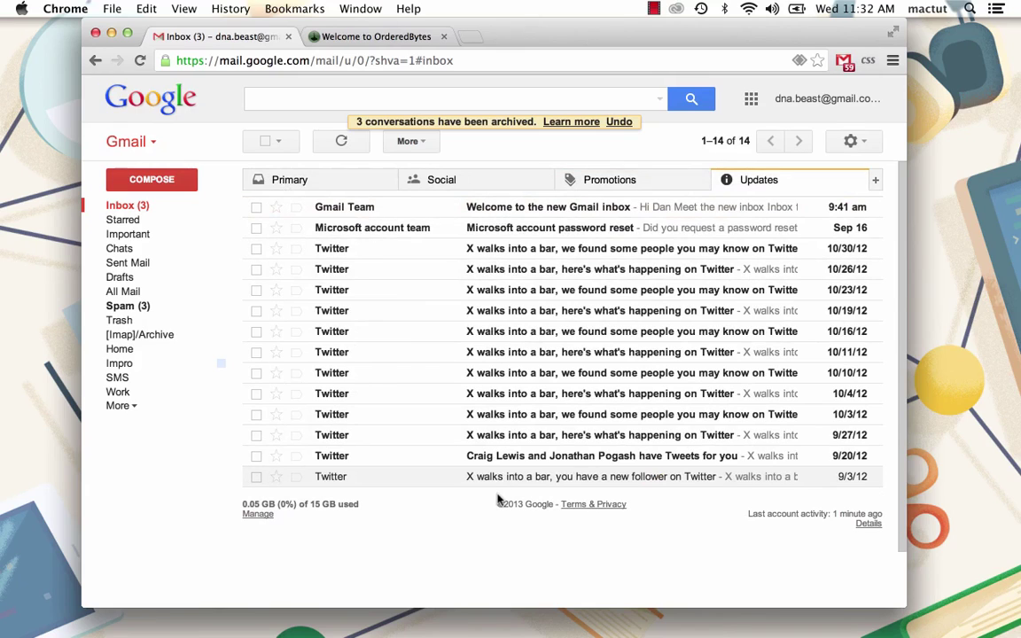
click(349, 180)
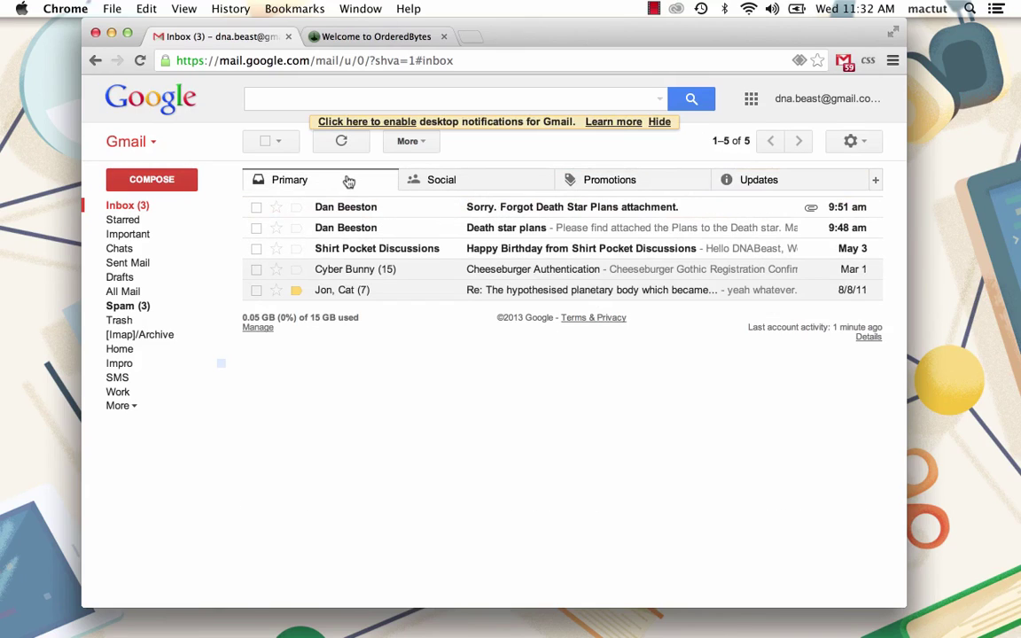
click(470, 184)
click(650, 184)
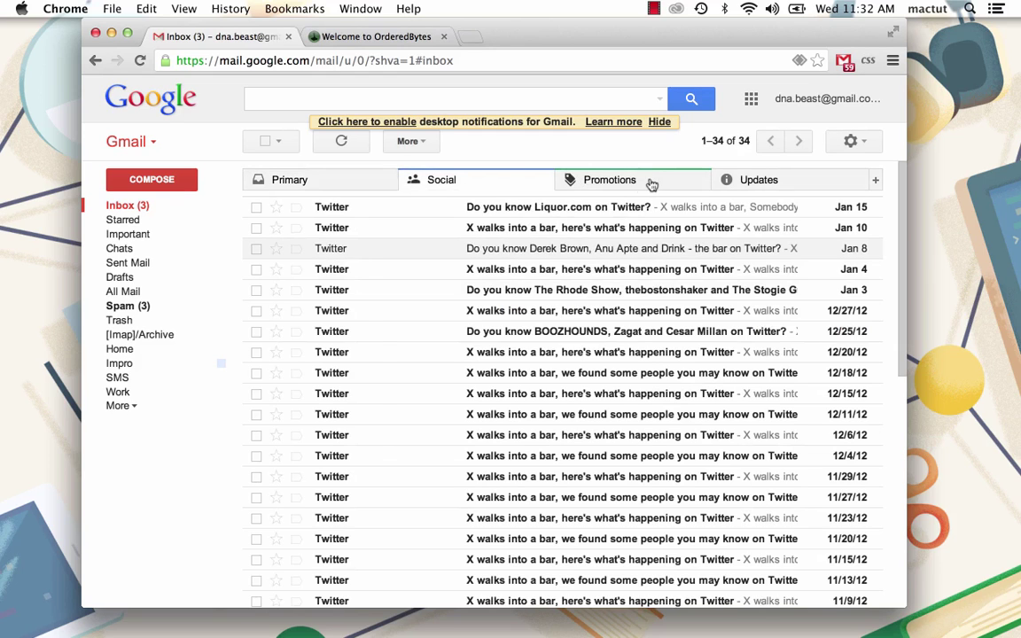
click(779, 186)
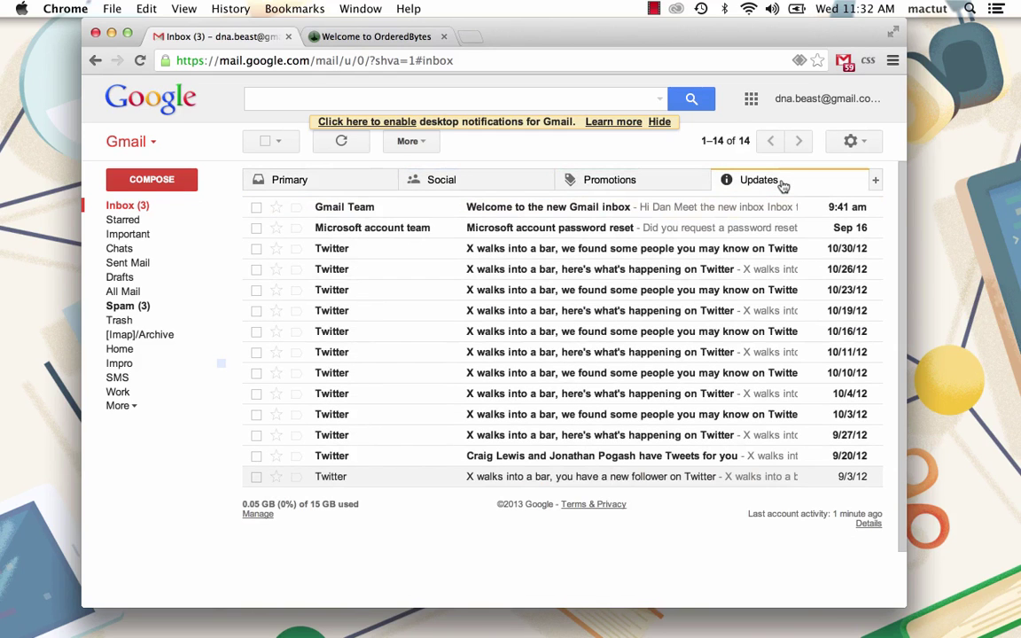
Select the four Twitter conversations dated 10/30/12, 10/26/12, 10/23/12 and 10/19/12 in the Updates category.
click(257, 248)
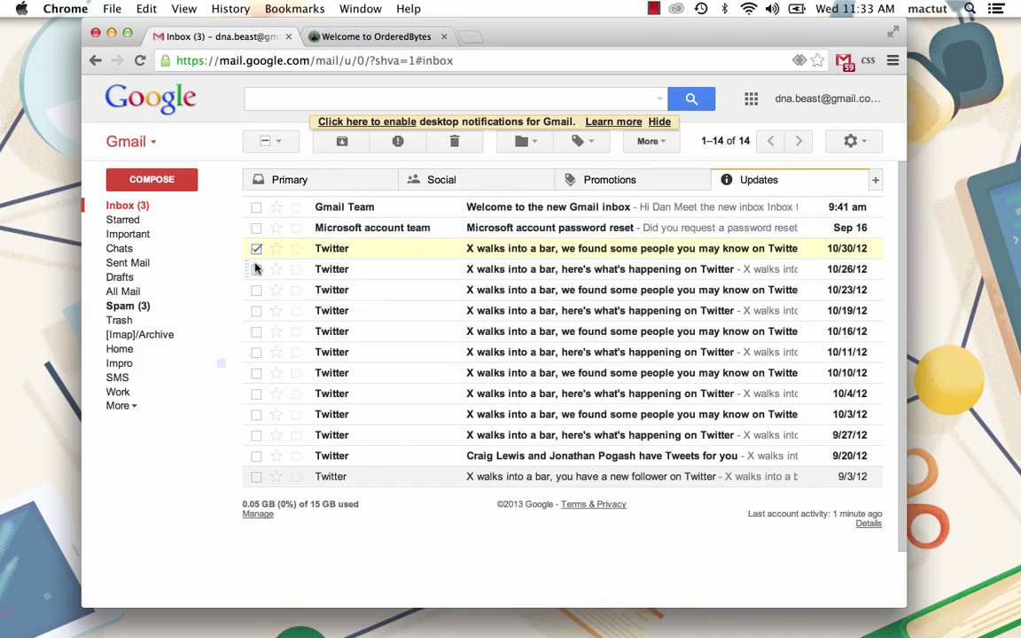
click(256, 268)
click(256, 290)
click(256, 310)
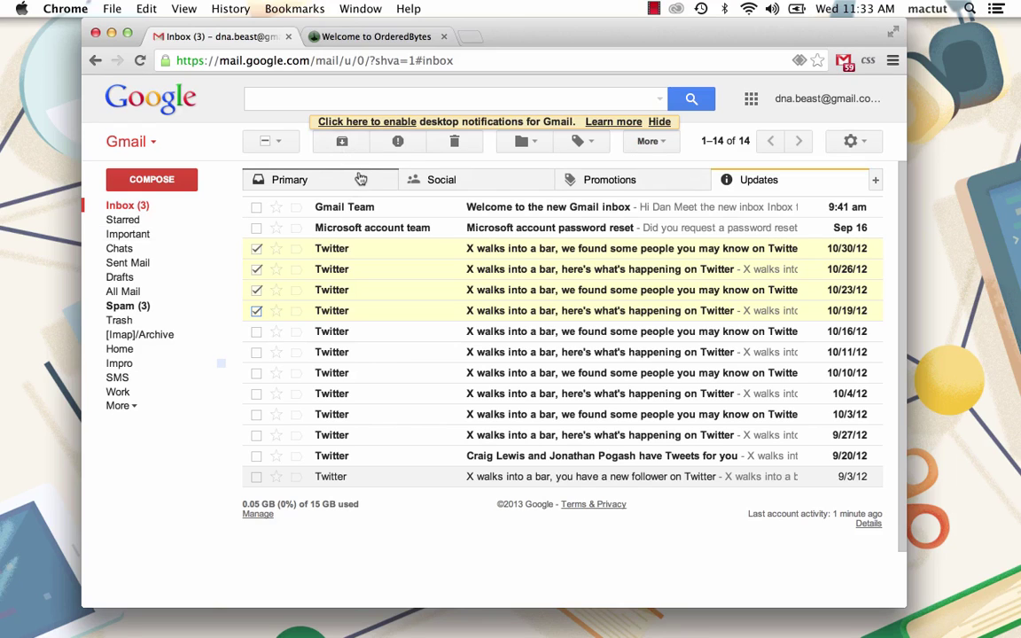
Turn keyboard shortcuts on in the general Gmail settings and save the changes.
click(865, 147)
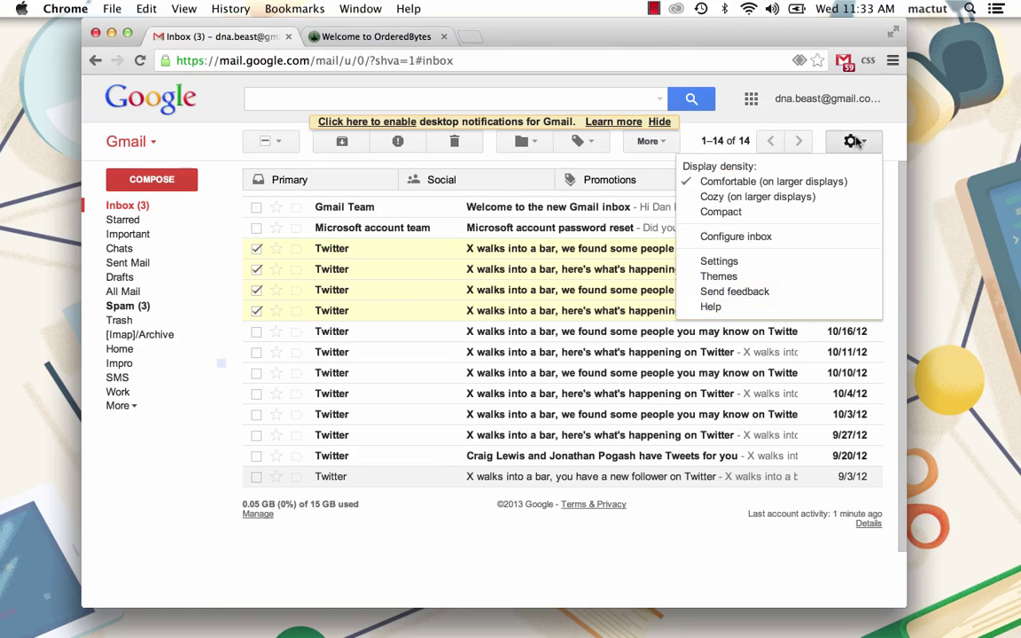
click(732, 264)
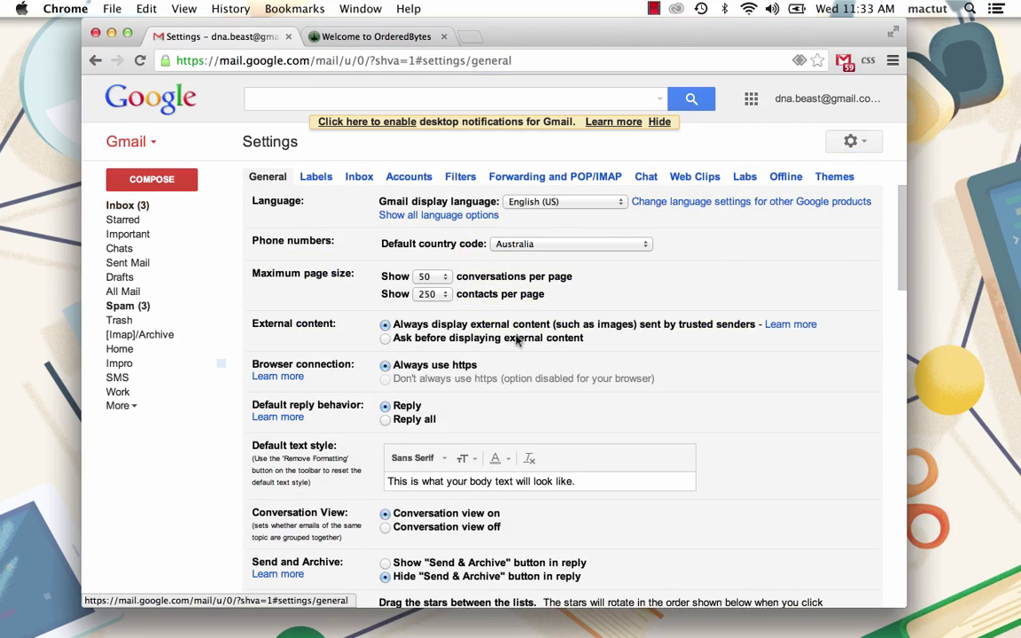
scroll(499, 350, down, 6)
scroll(499, 351, down, 3)
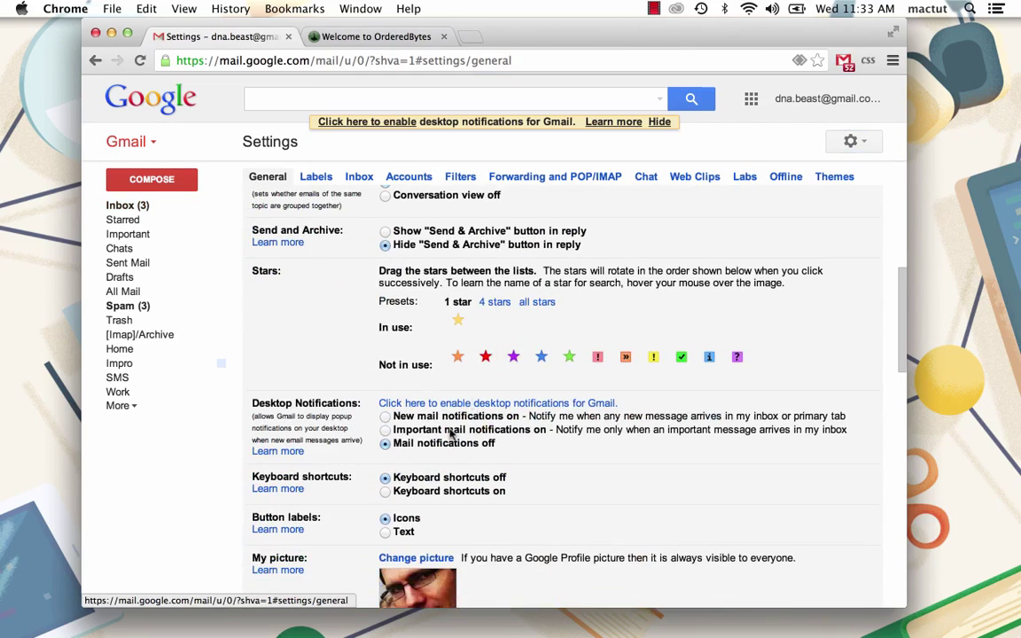
click(385, 493)
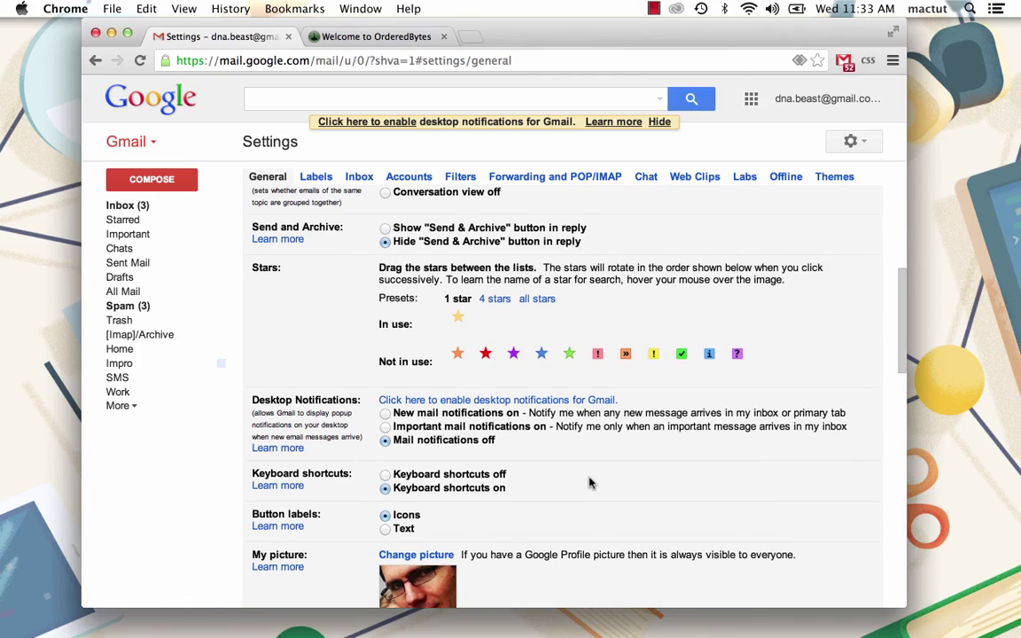
scroll(589, 482, down, 15)
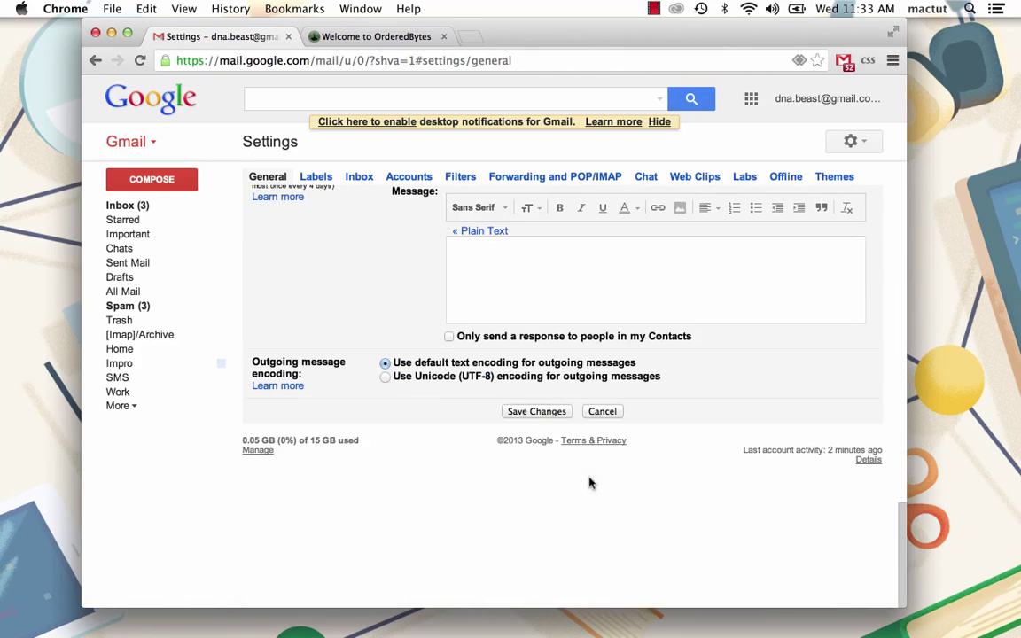
click(542, 411)
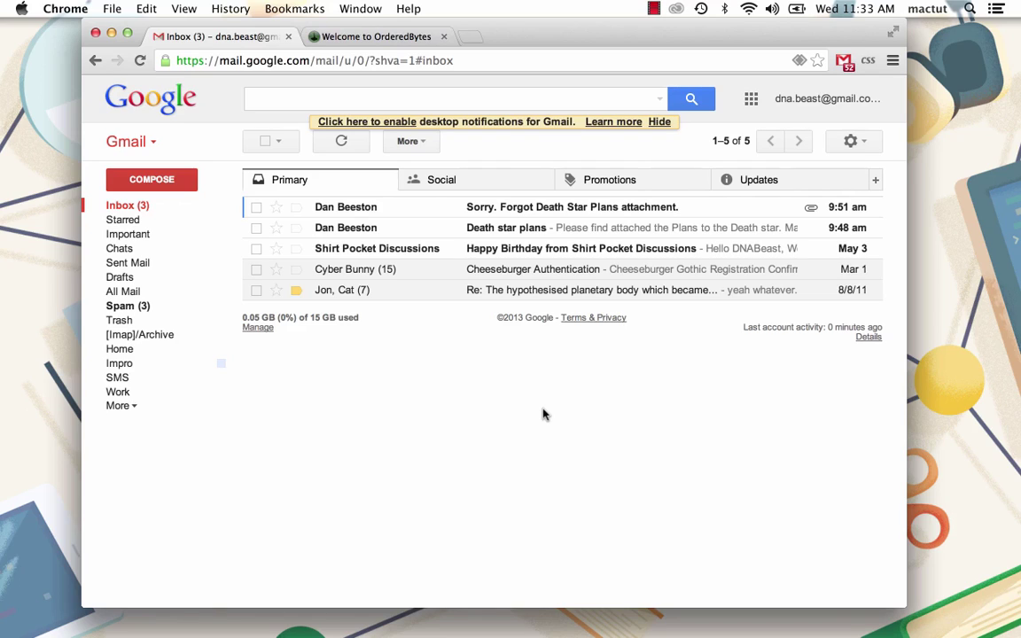
Display Gmail's keyboard shortcuts reference and read through the jumping, selection, navigation and action shortcuts.
key(shift+slash)
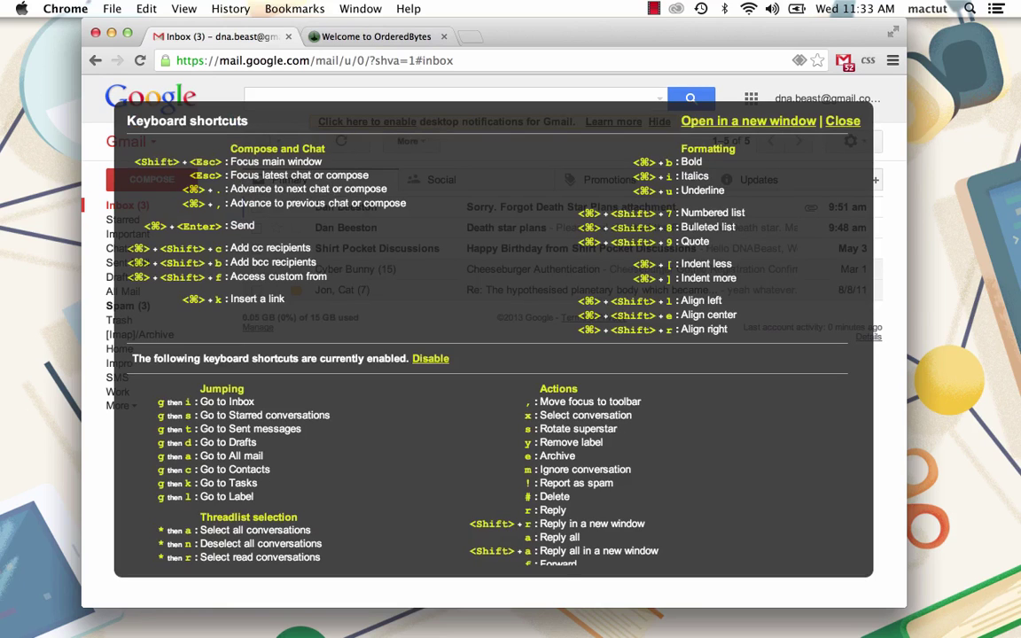
scroll(493, 432, down, 3)
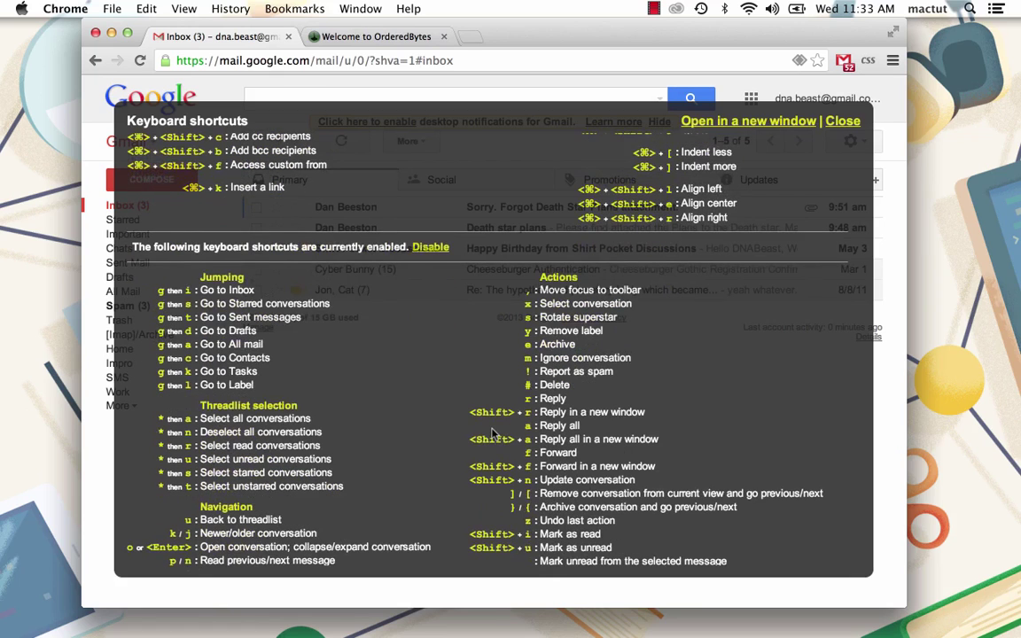
scroll(493, 432, down, 1)
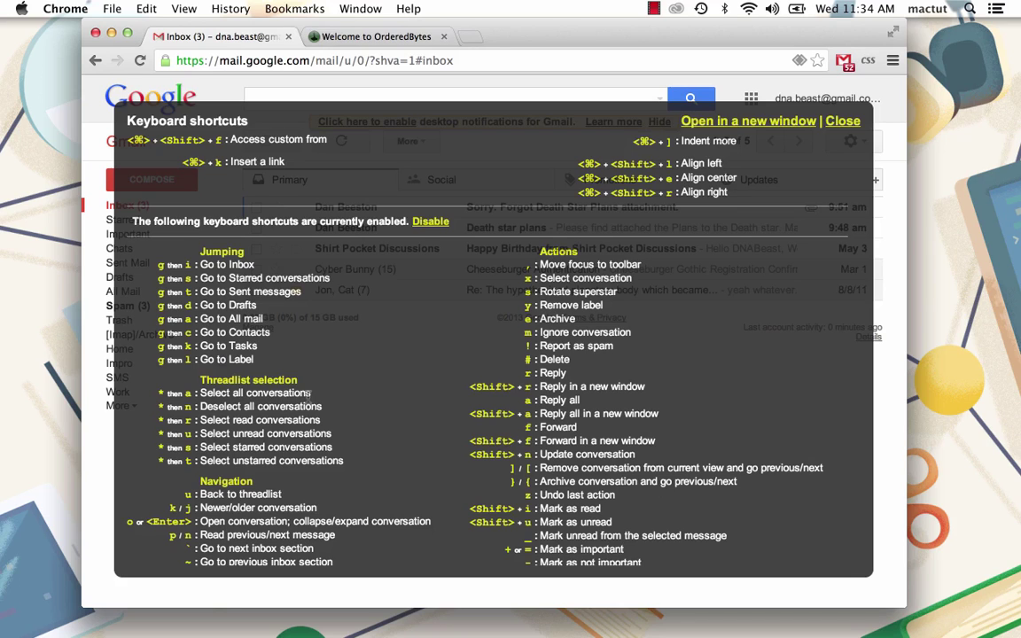
scroll(310, 393, down, 5)
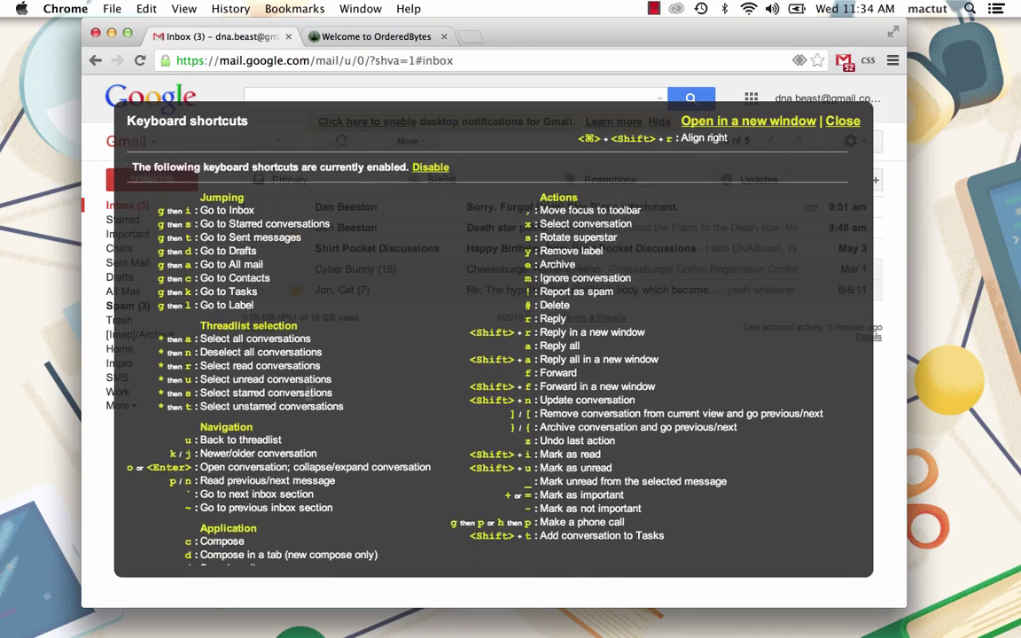
Finish reading the keyboard shortcuts reference, close it, and dismiss the desktop notifications prompt in the Updates category.
scroll(310, 396, down, 1)
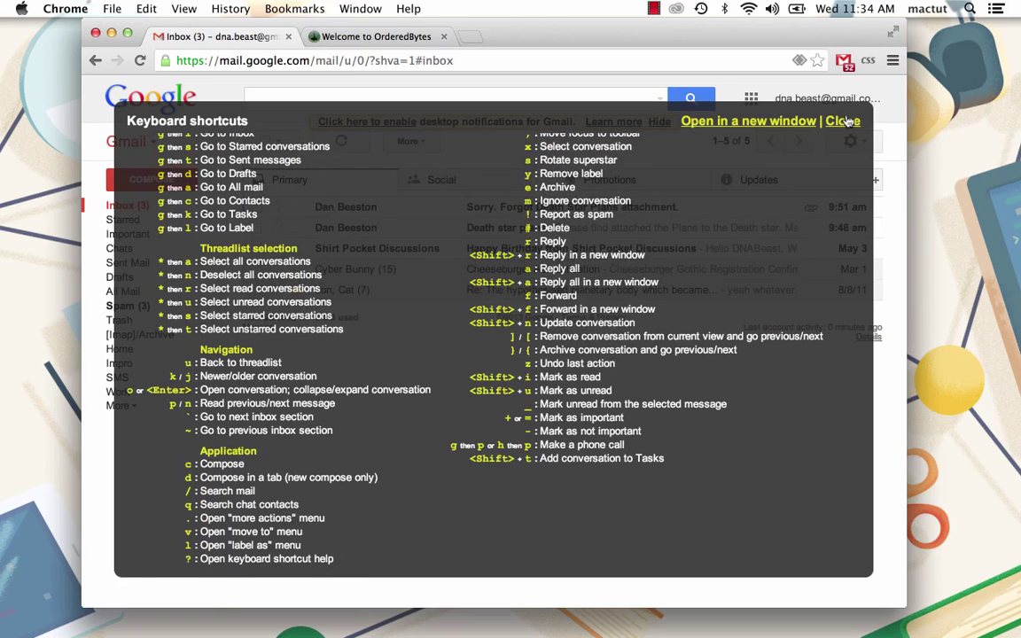
click(842, 122)
click(761, 181)
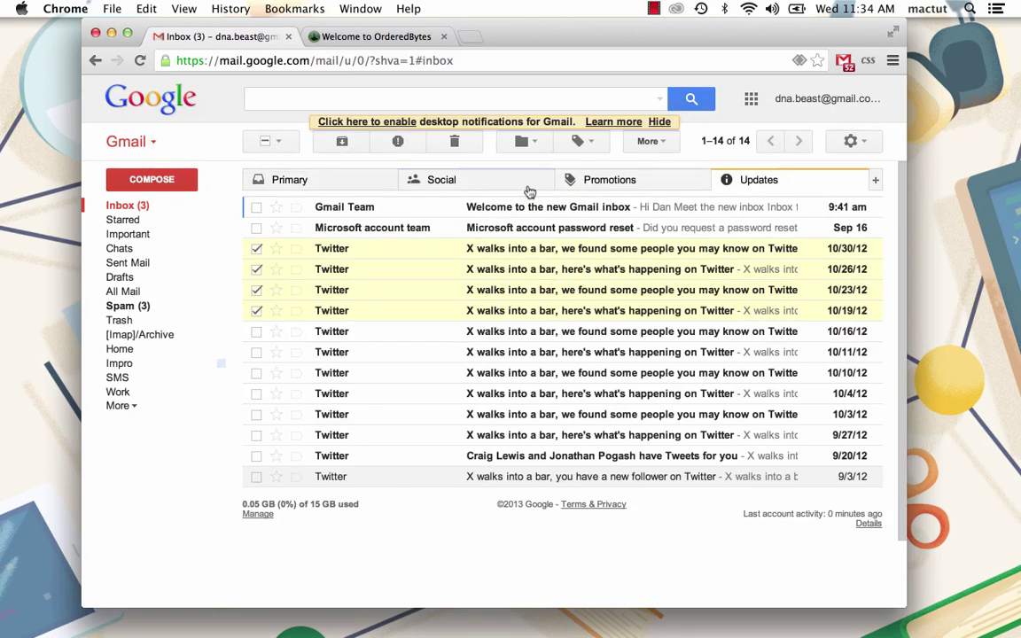
click(661, 123)
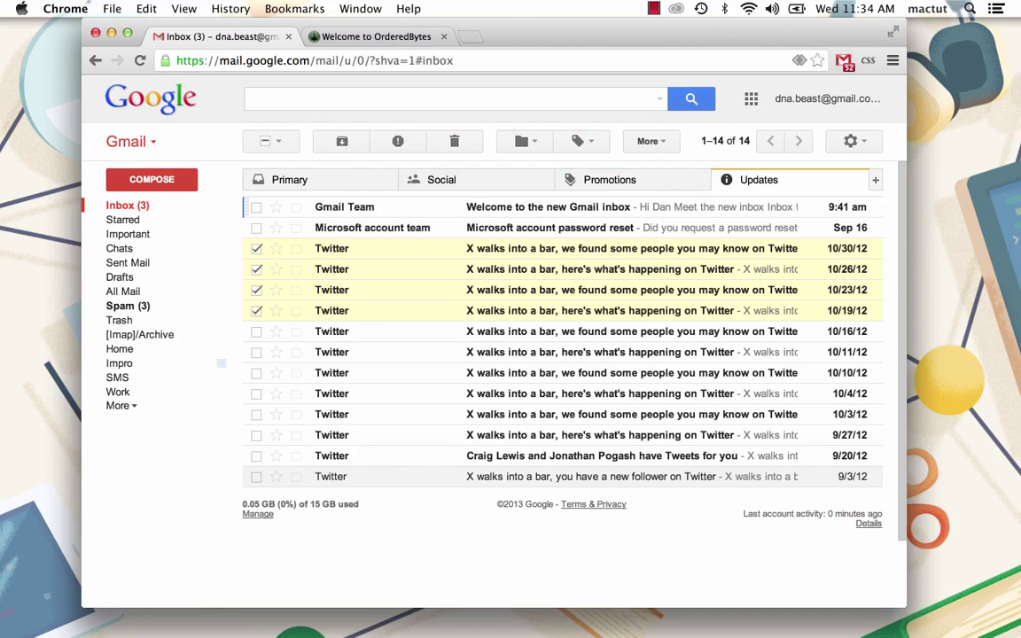
Select all conversations in the Updates category and all conversations in the Promotions category.
key(asterisk)
key(a)
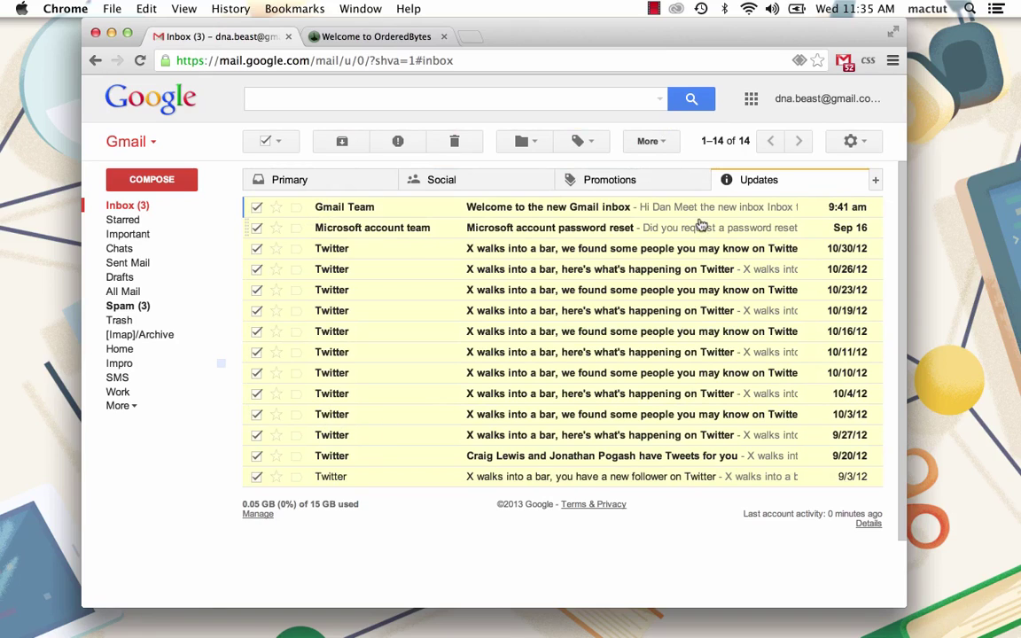
click(661, 182)
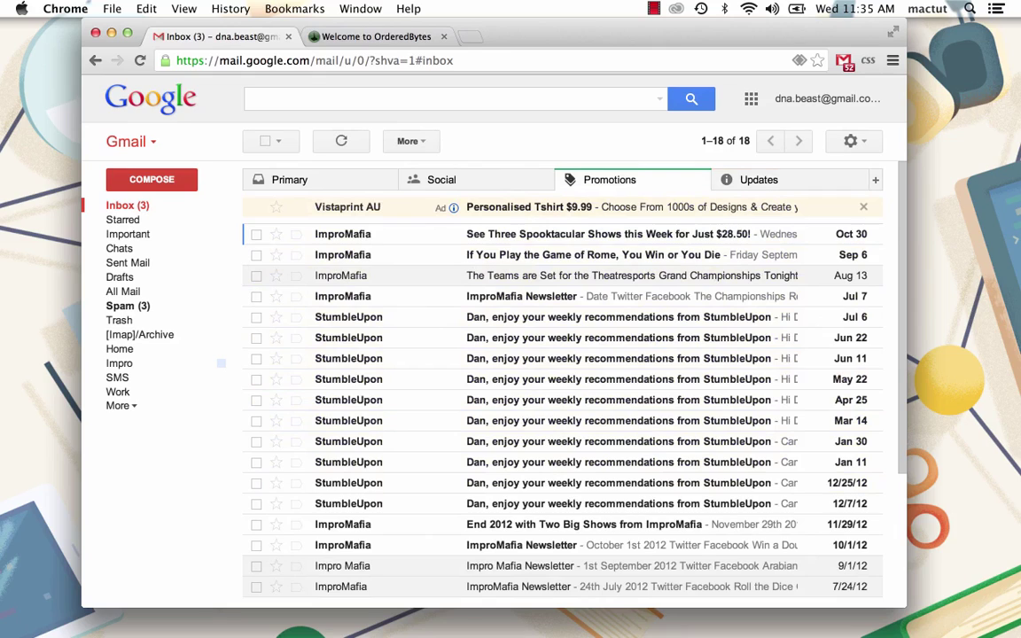
click(265, 141)
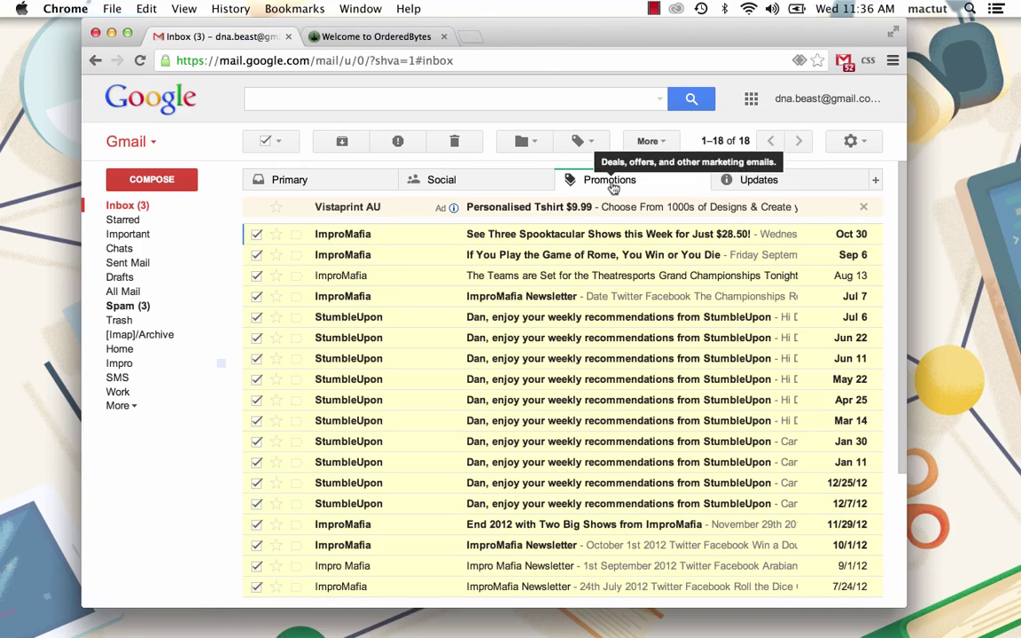
Reopen the keyboard shortcuts reference and look up the shortcuts for moving between inbox sections.
key(shift+slash)
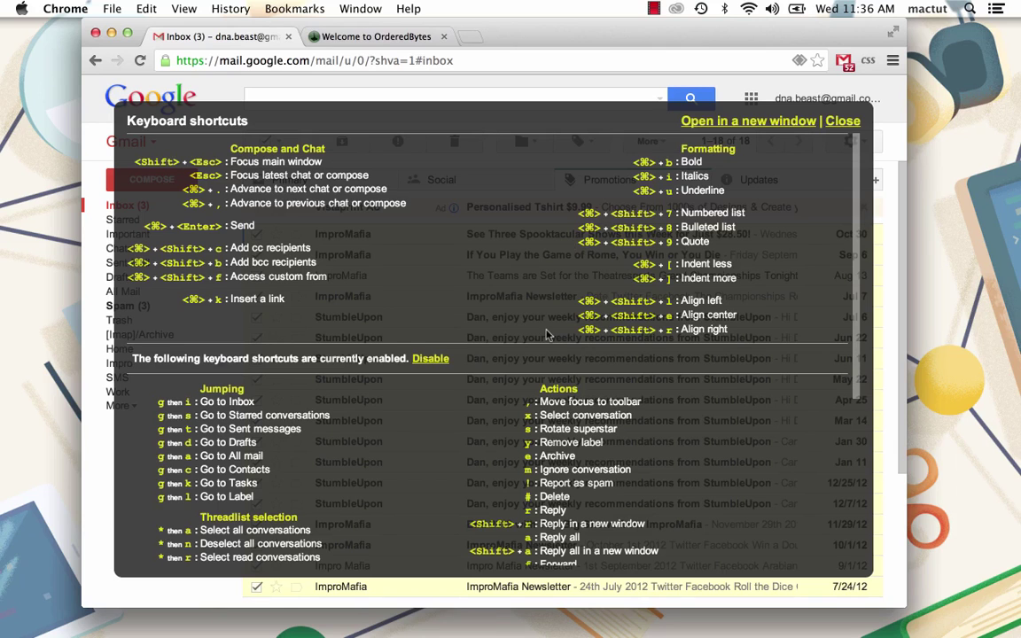
scroll(470, 295, down, 5)
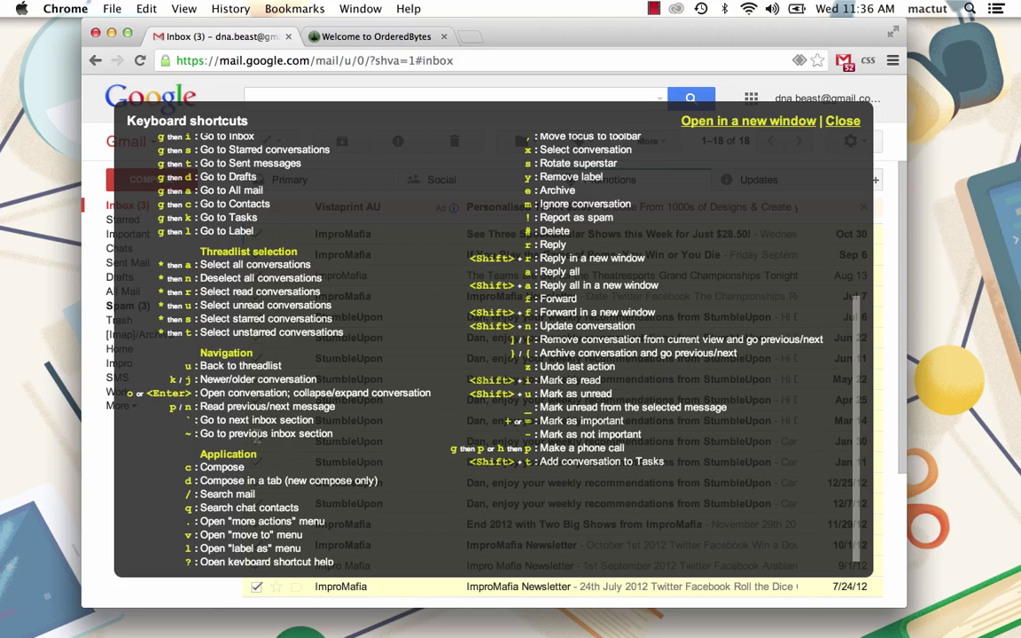
click(834, 121)
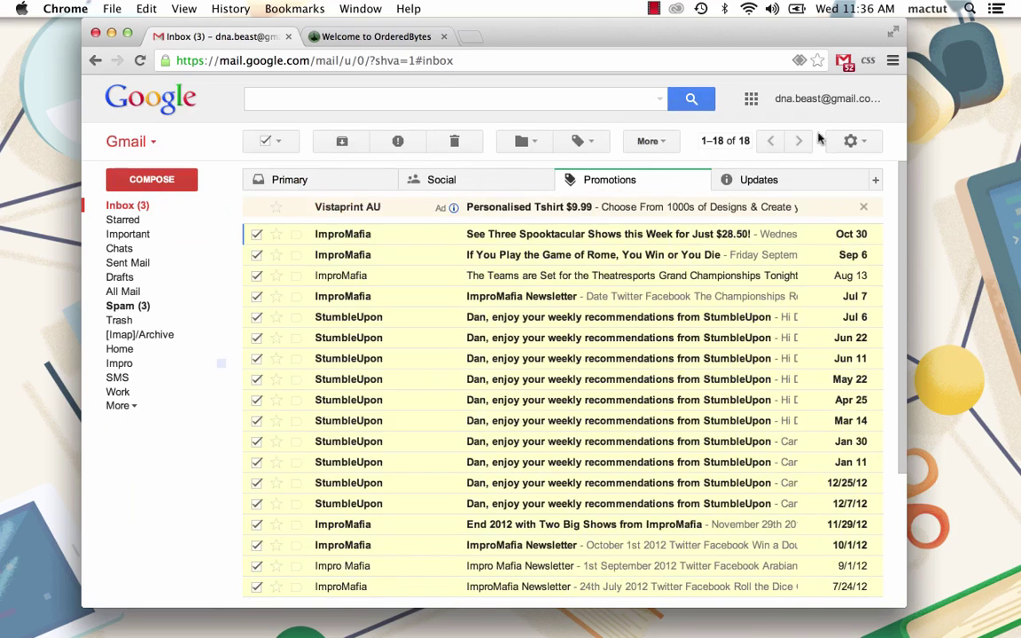
Move back and forth between the Updates, Social, Primary and Promotions inbox categories.
click(774, 182)
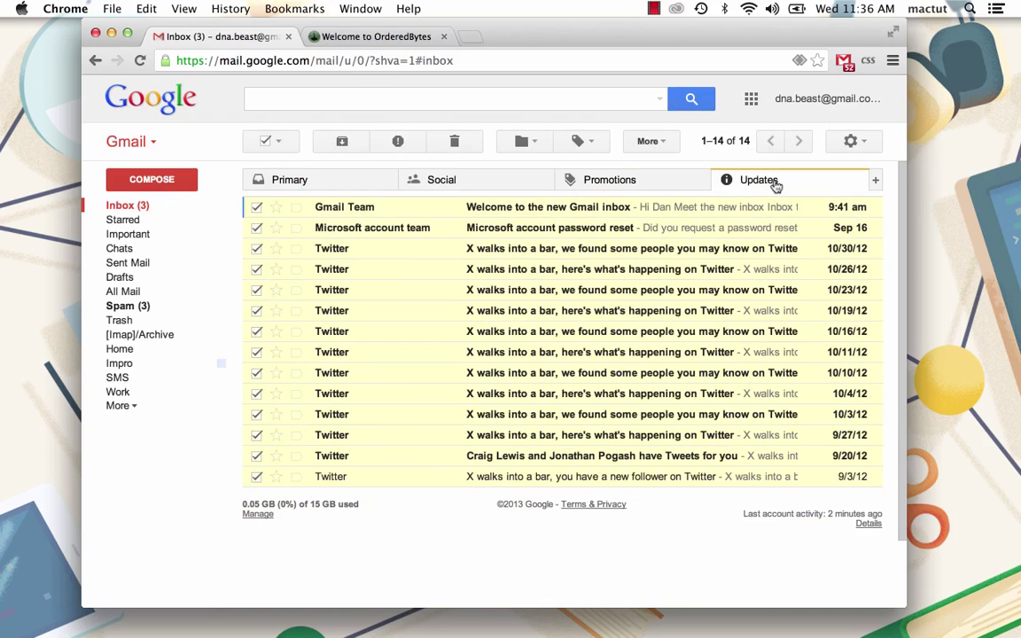
click(442, 179)
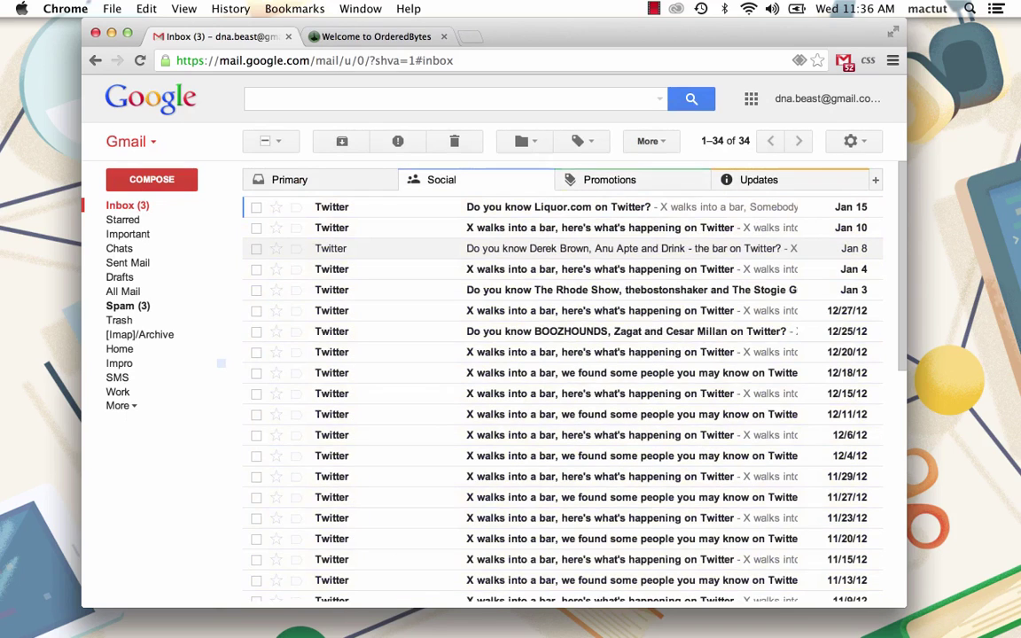
click(290, 179)
click(758, 179)
click(610, 179)
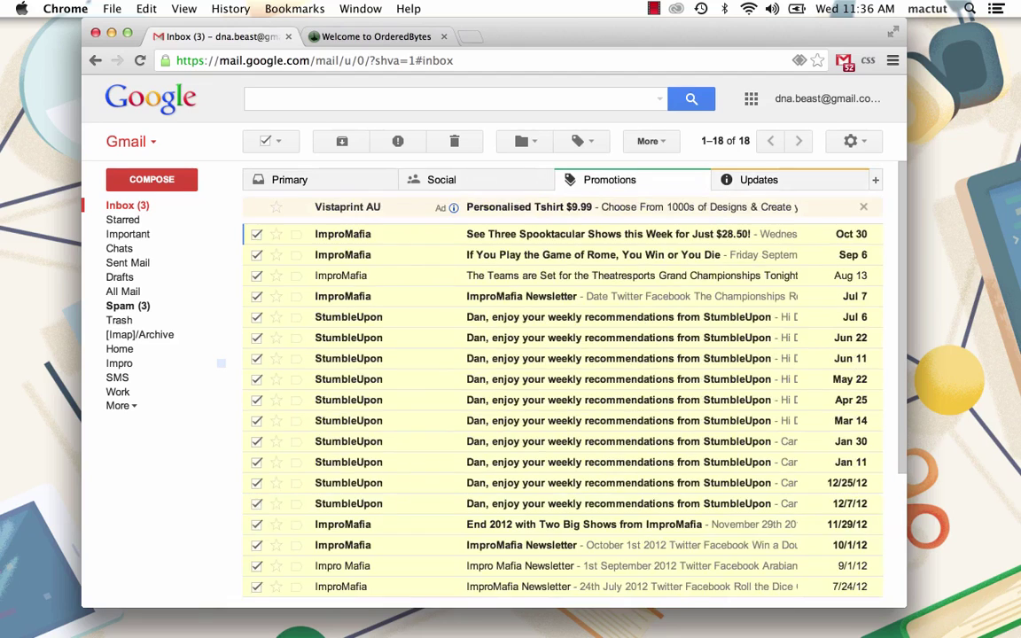
click(441, 179)
click(759, 179)
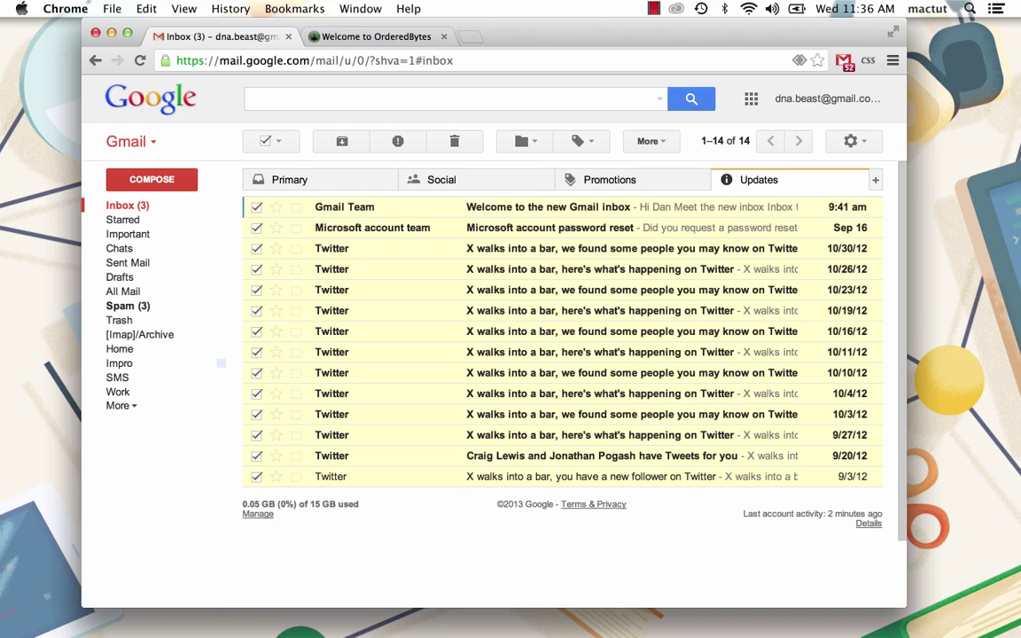
click(610, 179)
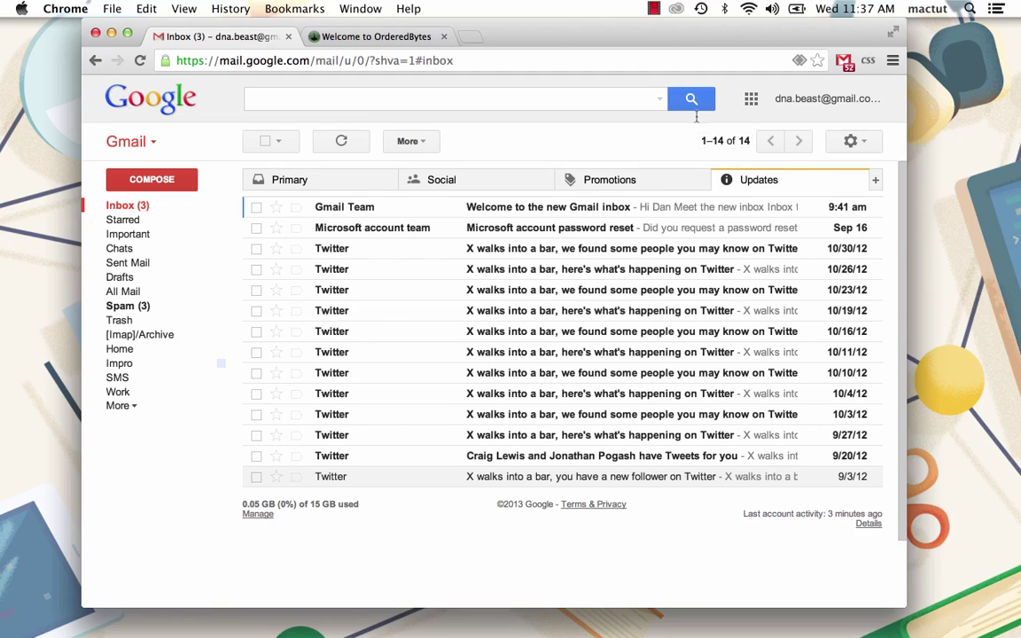
Switch to the OrderedBytes website and look over the ControllerMate v4.7 page.
click(383, 37)
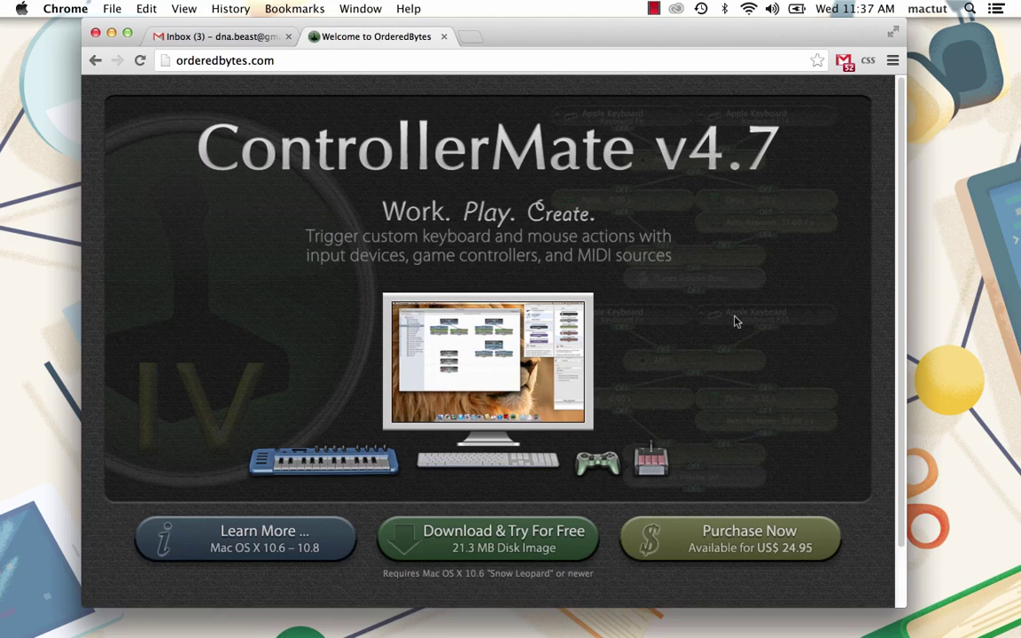
scroll(734, 322, down, 2)
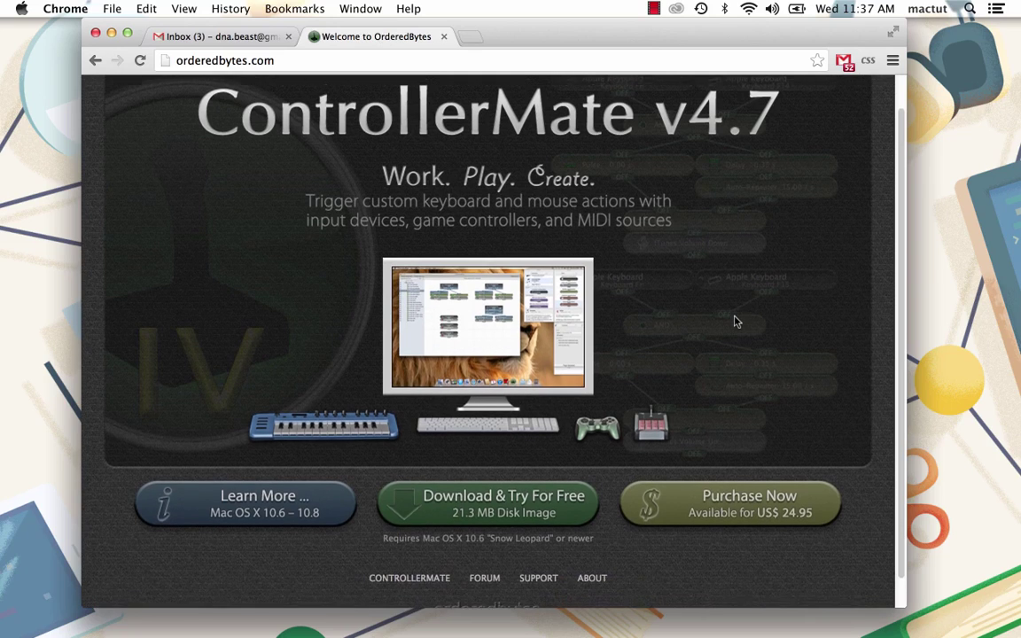
scroll(734, 322, down, 1)
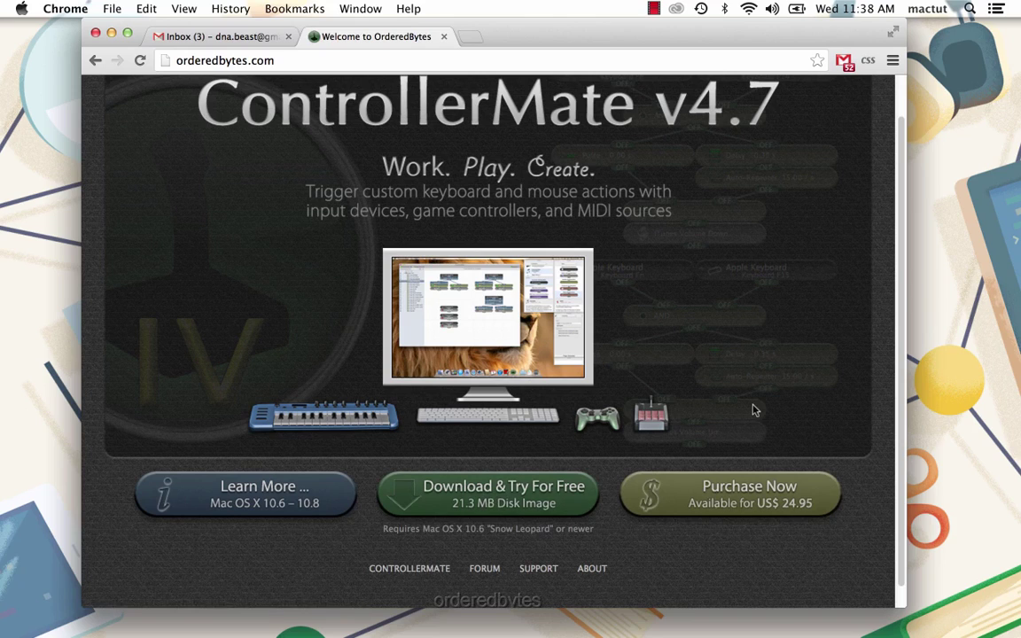
Find ControllerMate with a Spotlight search for "contr" and launch it.
click(971, 9)
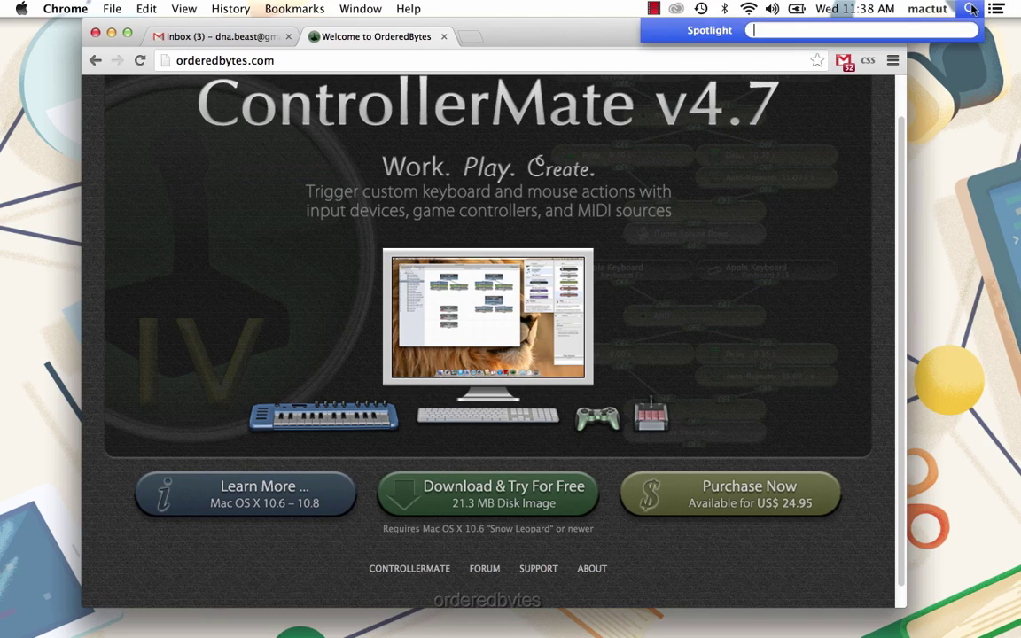
text(contr)
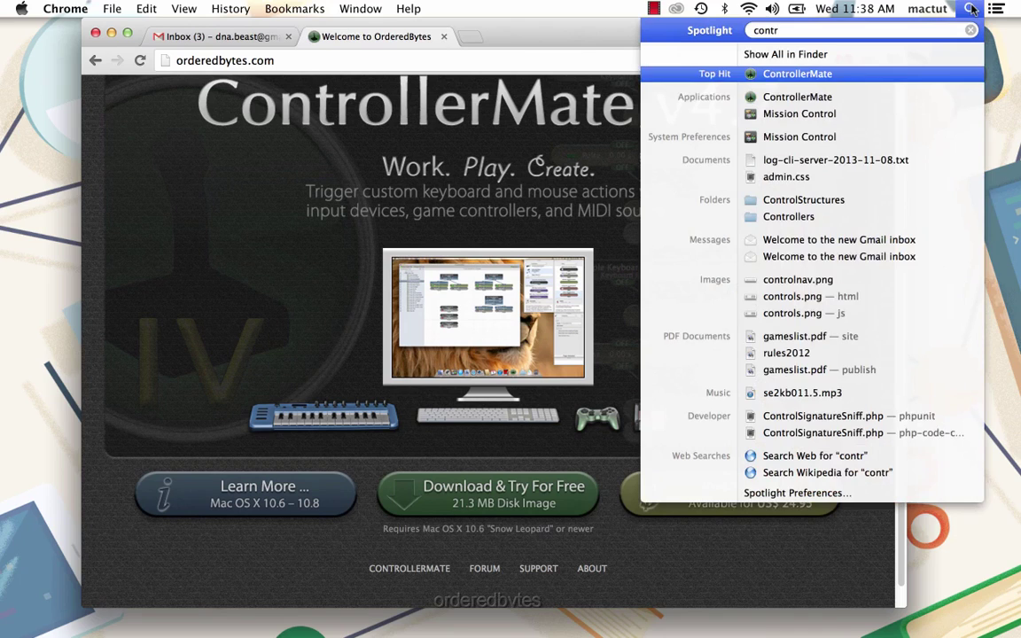
key(Return)
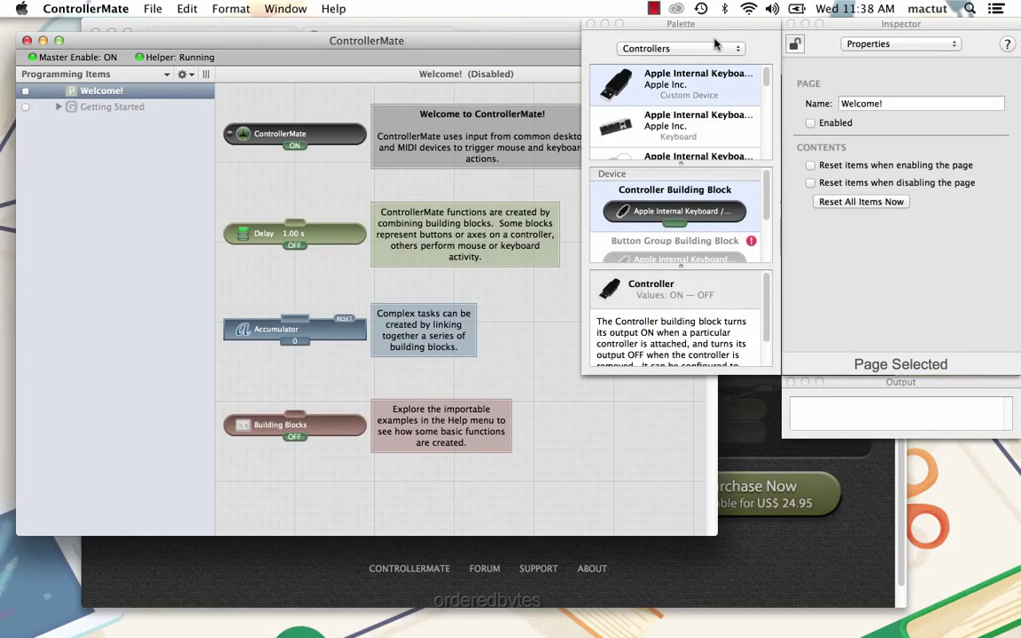
Create a new programming group at the top level of the programming items.
click(99, 177)
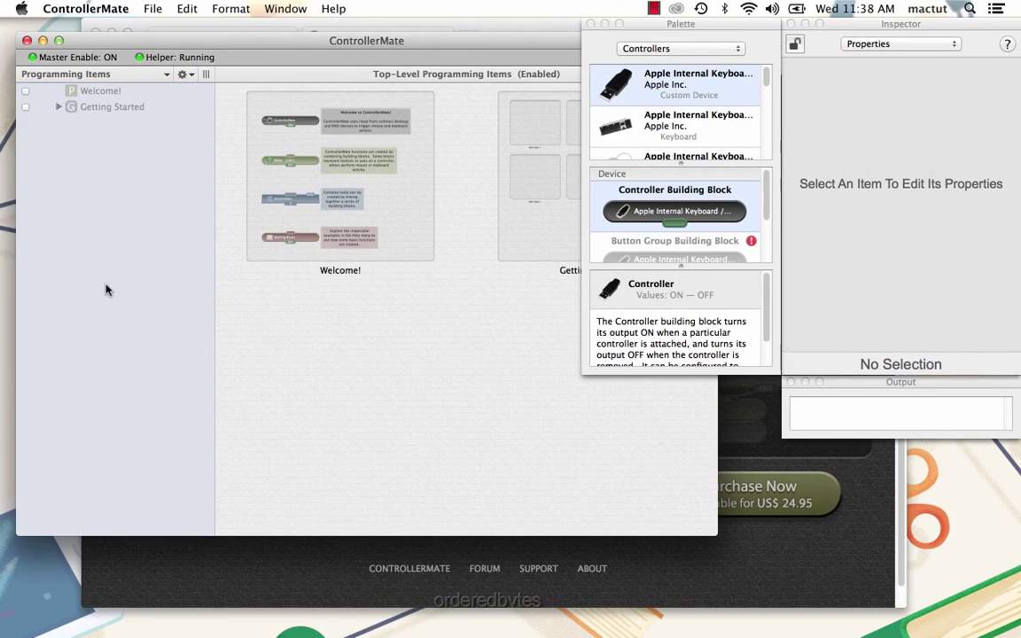
right_click(83, 298)
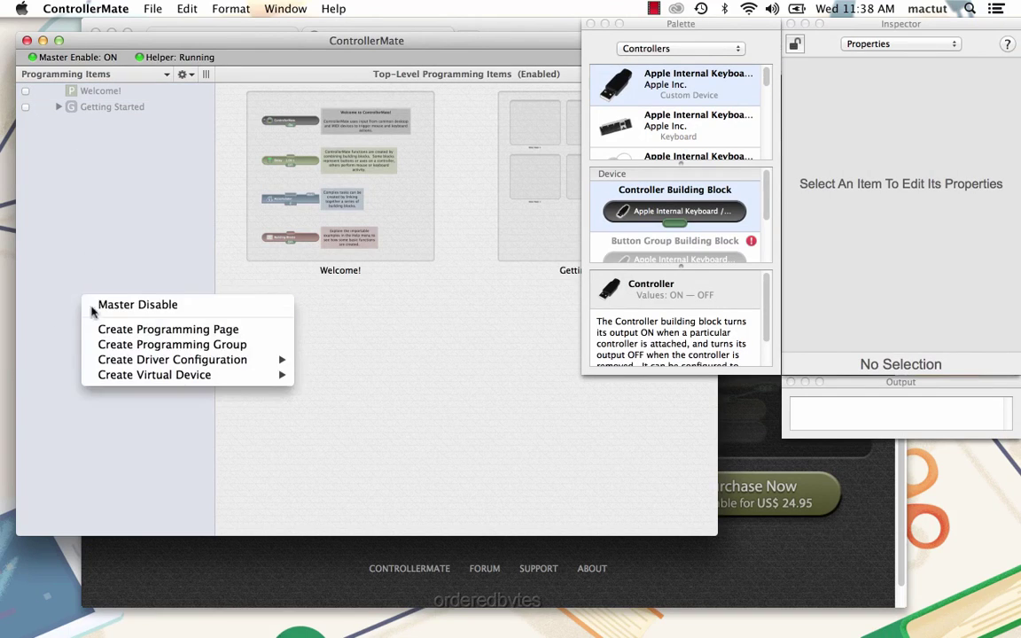
click(139, 352)
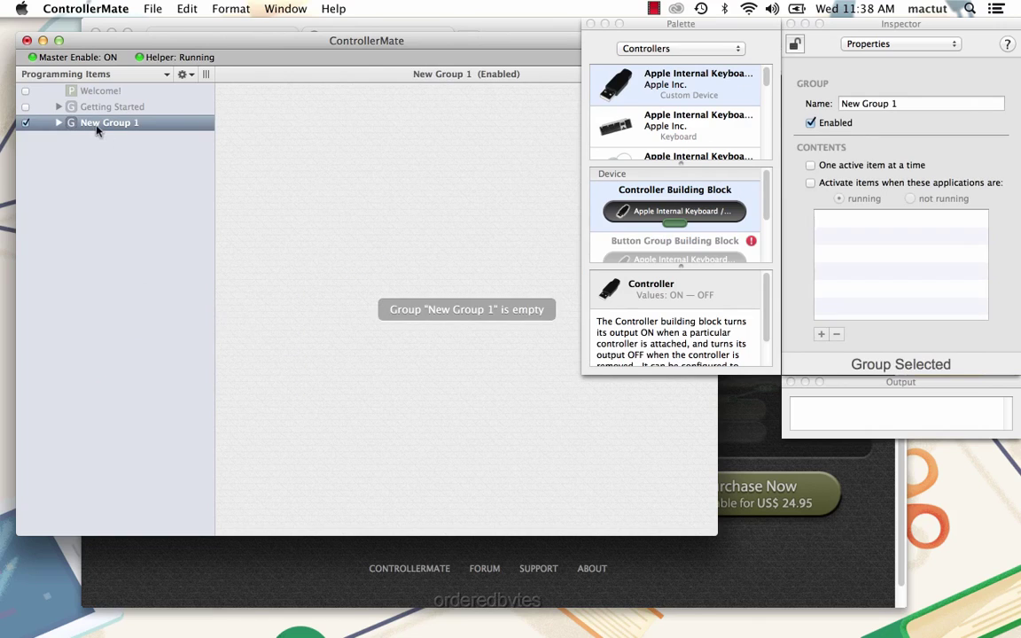
Set the new group to activate its items when Google Chrome is running, with the Foreground Only option.
click(812, 186)
click(811, 183)
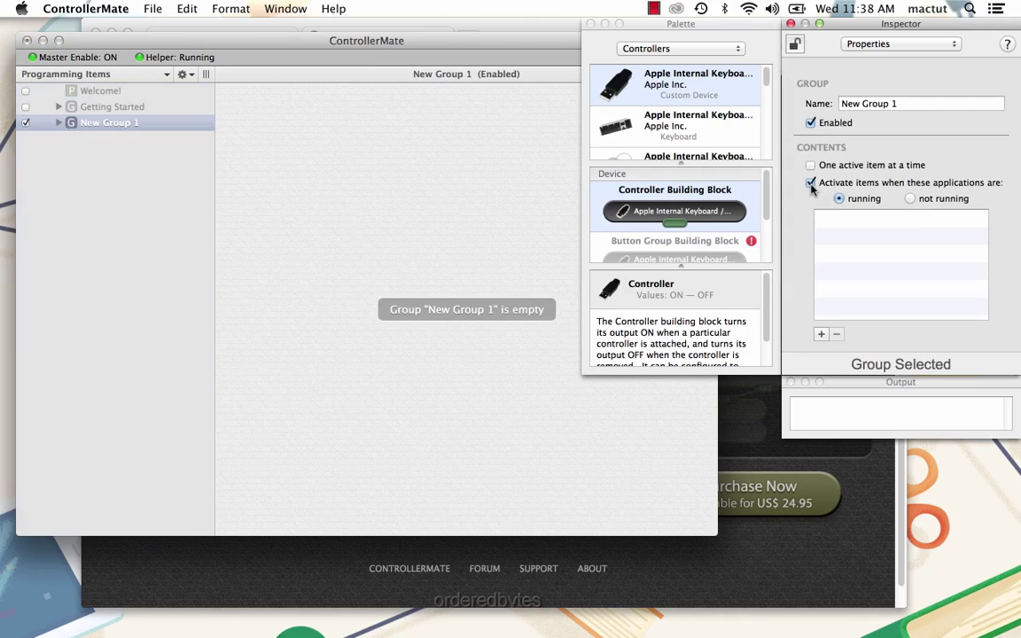
click(821, 334)
scroll(648, 304, down, 5)
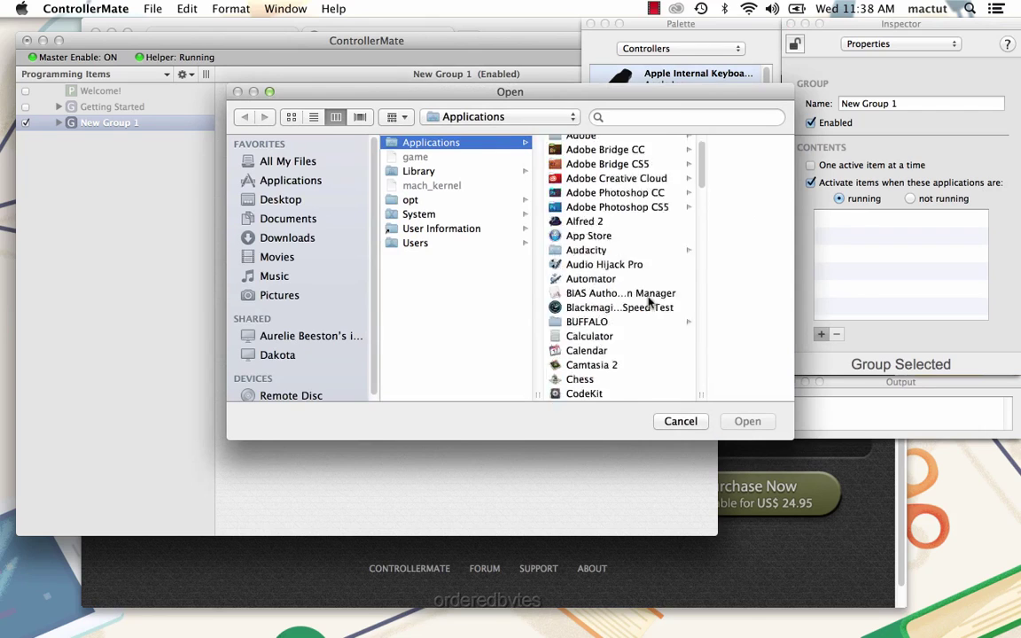
scroll(648, 304, down, 3)
click(567, 305)
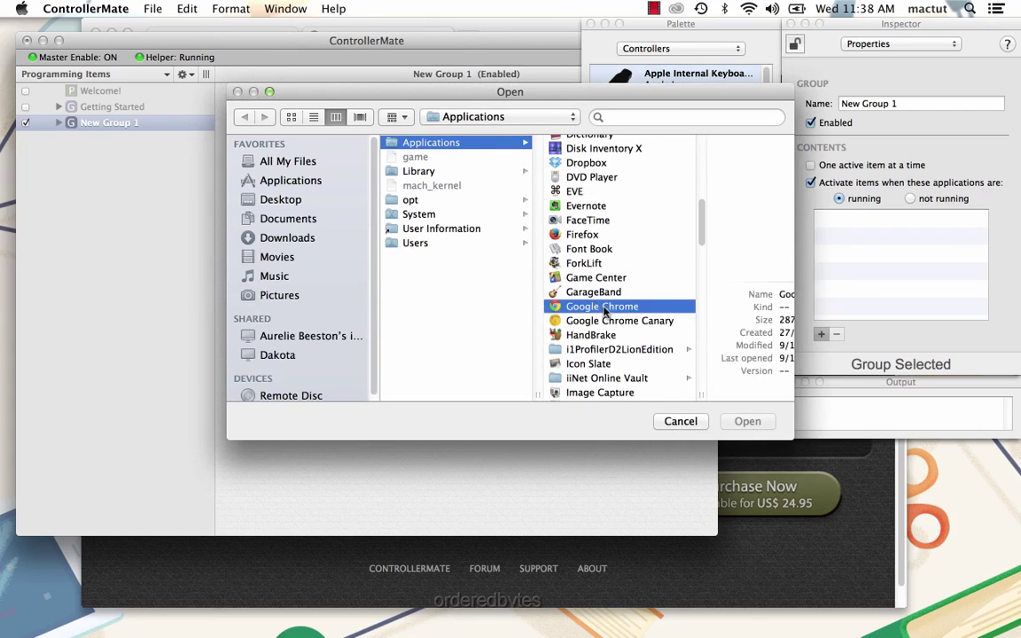
click(749, 423)
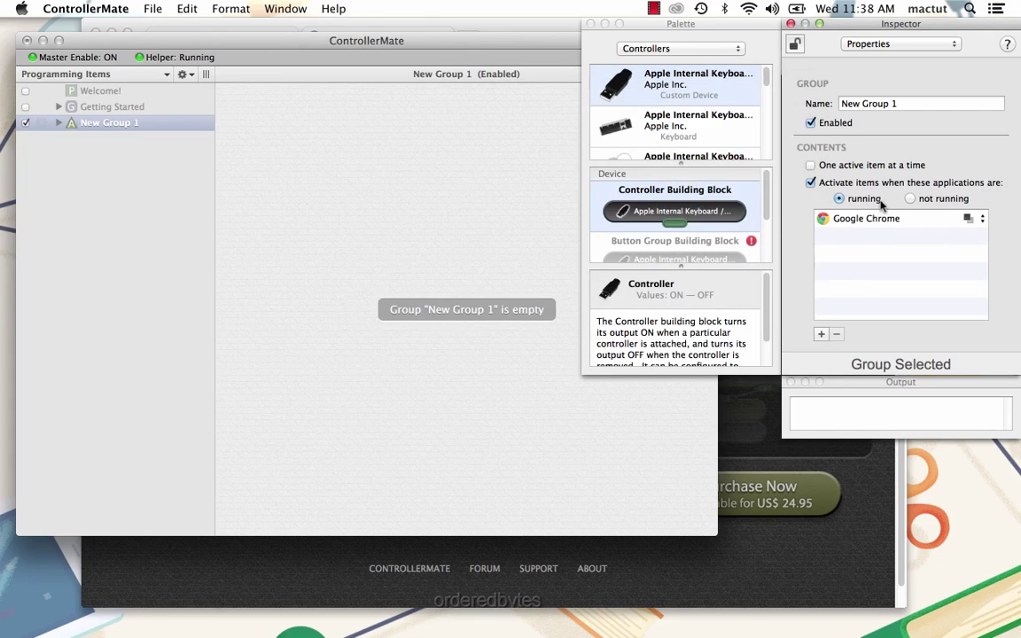
click(975, 218)
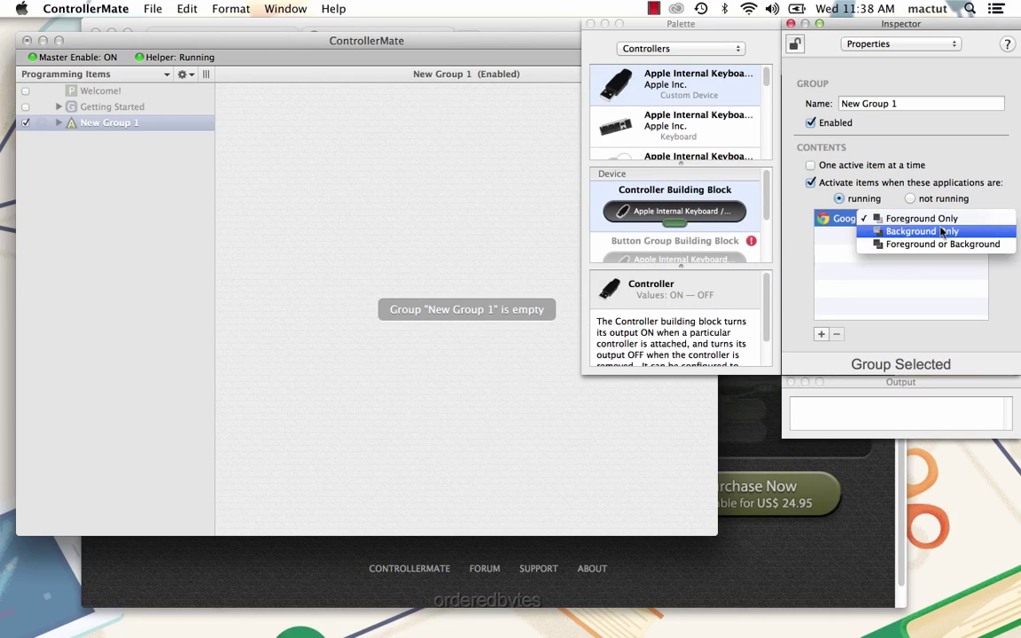
click(941, 222)
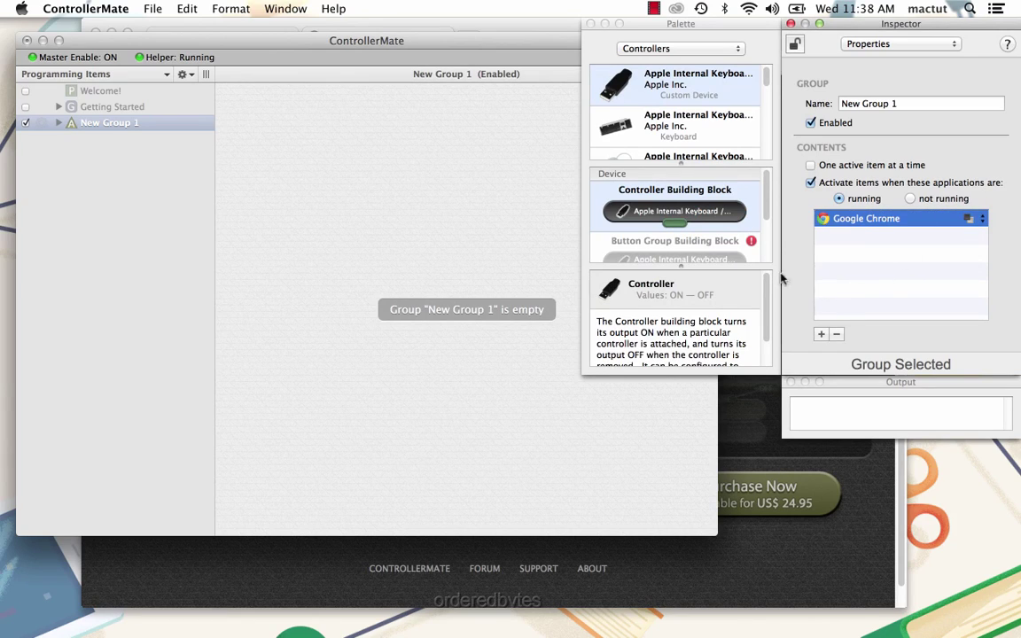
Create a programming page inside the new Google Chrome group.
right_click(86, 126)
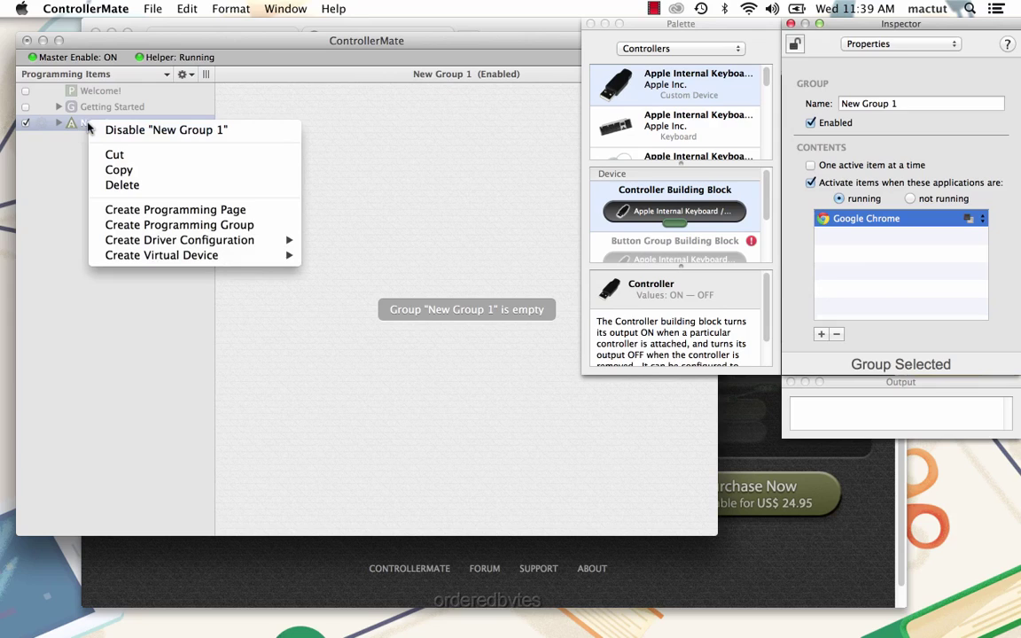
click(168, 210)
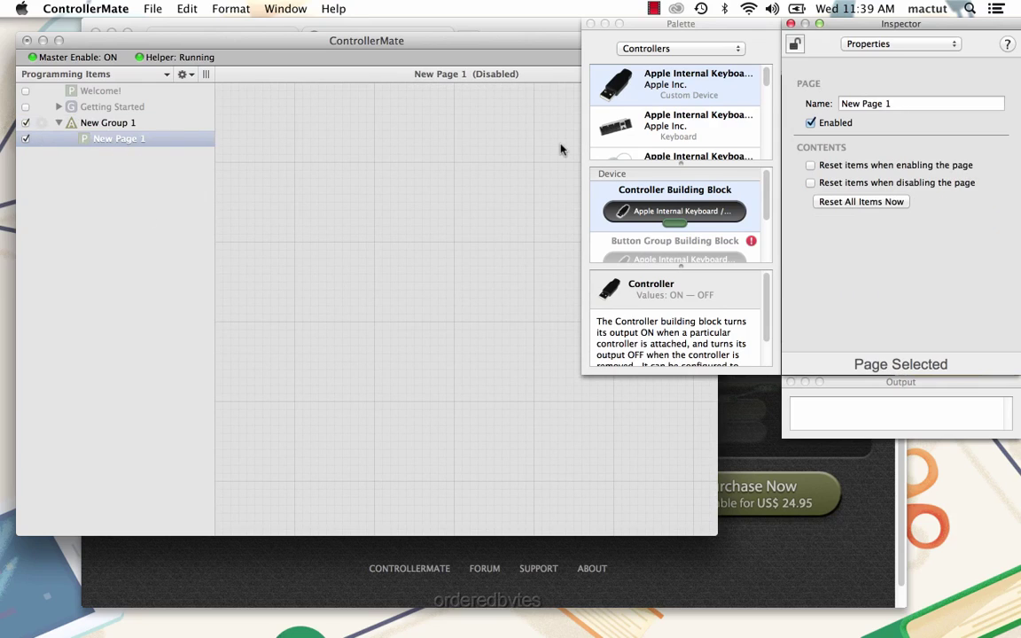
Keep the palette on the Controllers category and enlarge the palette and its device list to show more devices.
click(718, 50)
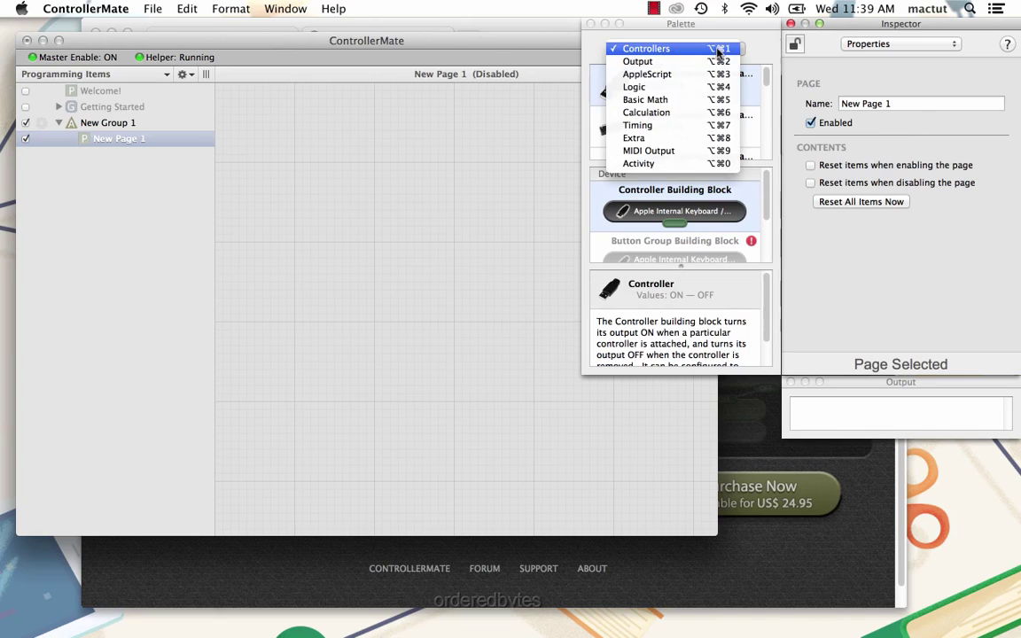
click(718, 49)
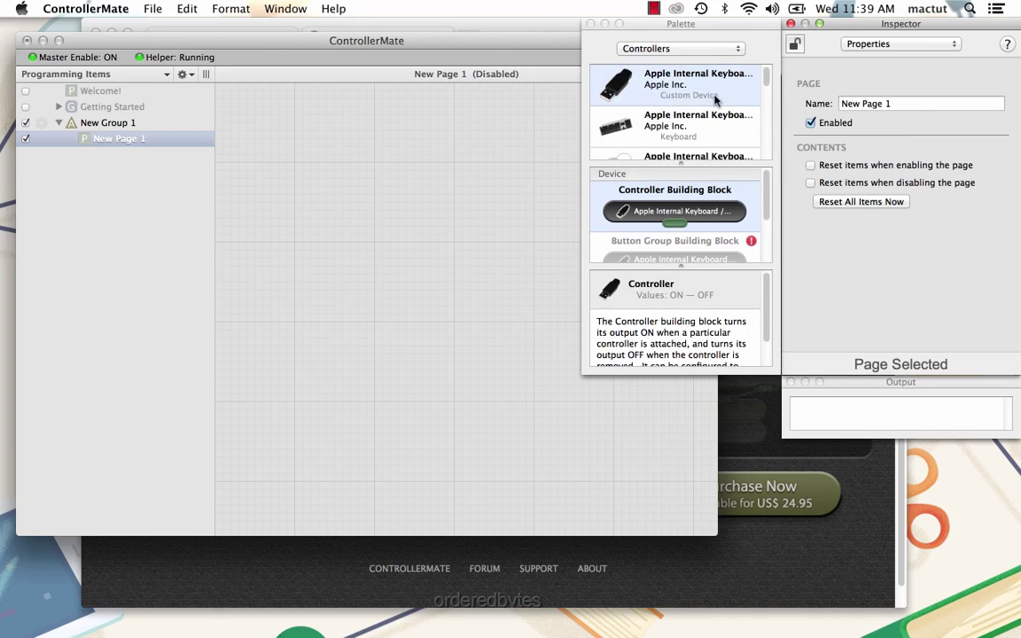
drag(771, 373, 791, 547)
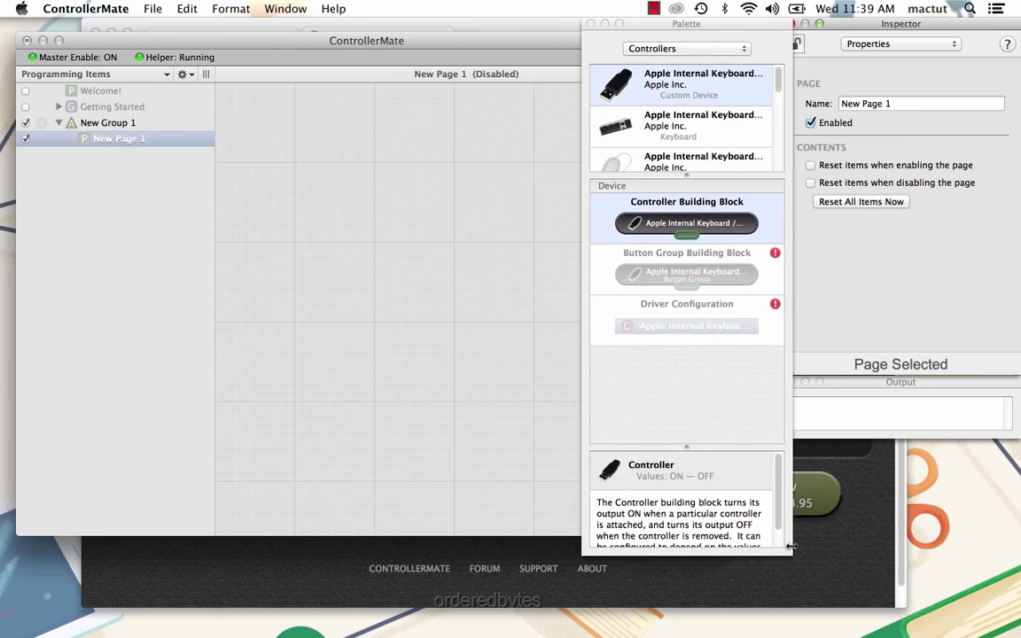
drag(688, 176, 702, 366)
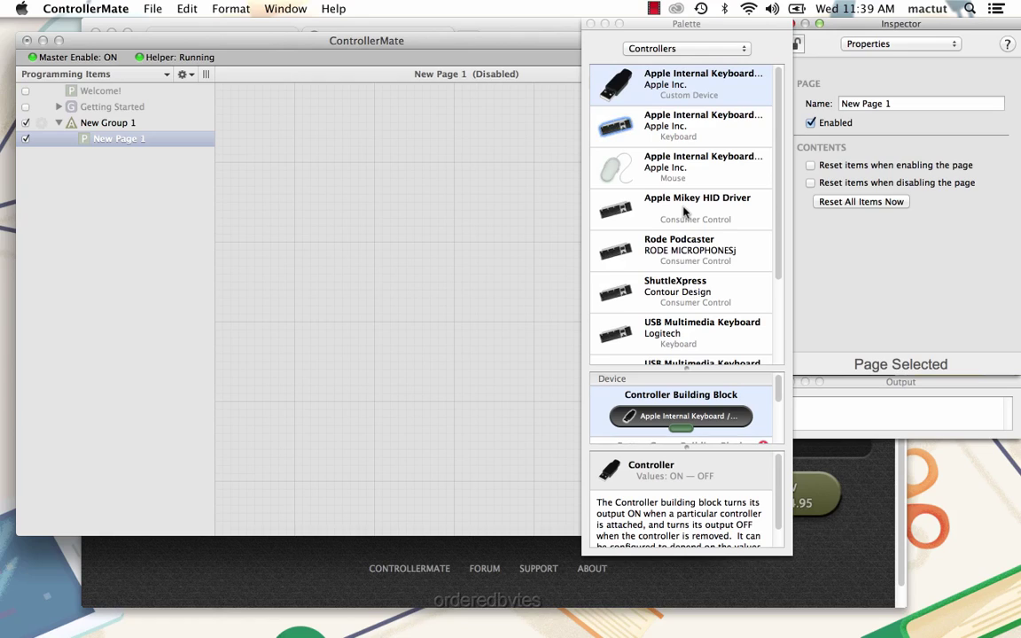
Place the Apple internal keyboard's Grave Accent and Tilde building block on the new page's upper area.
click(657, 127)
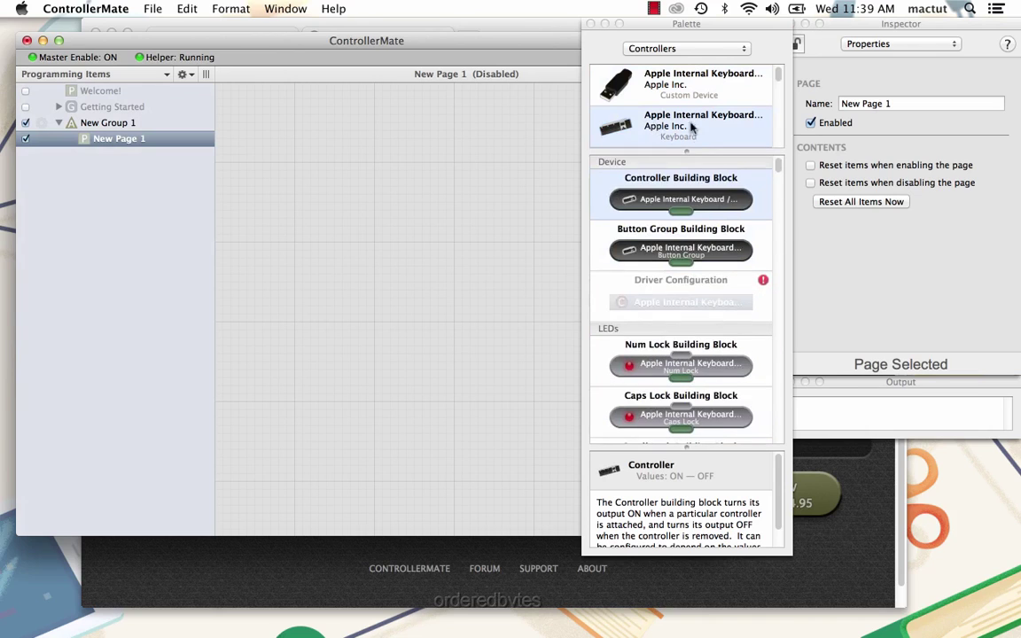
scroll(700, 291, down, 10)
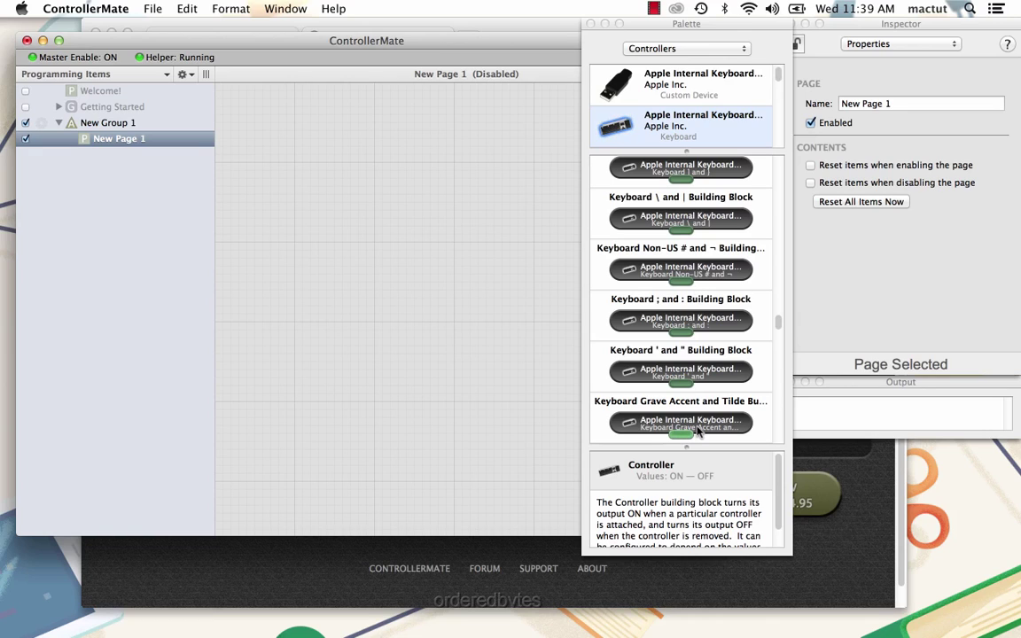
drag(697, 431, 348, 146)
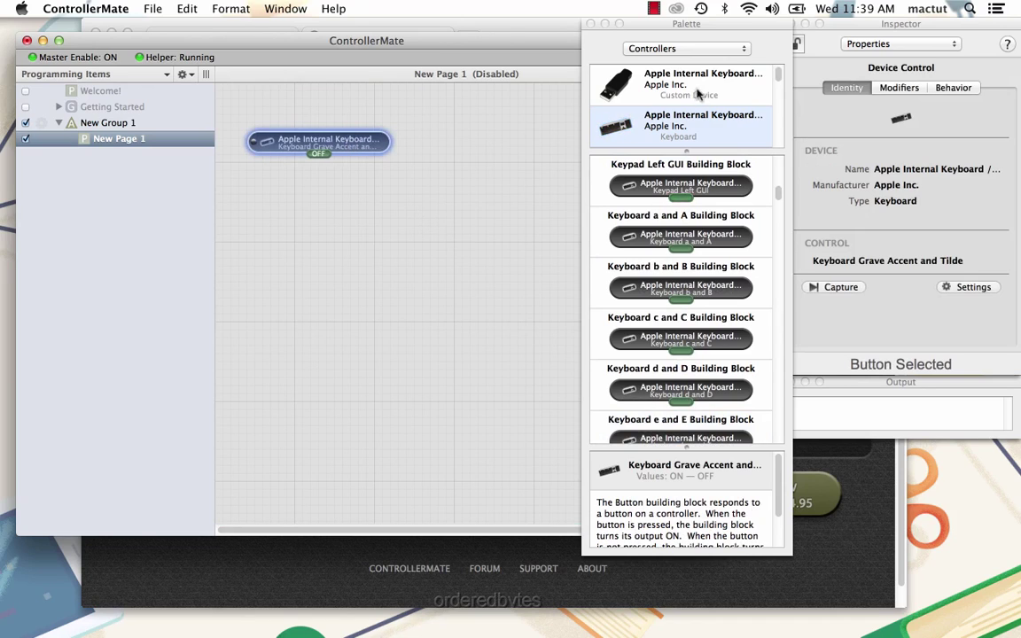
Attach a Keystrokes output building block directly beneath the Grave Accent and Tilde block.
click(673, 49)
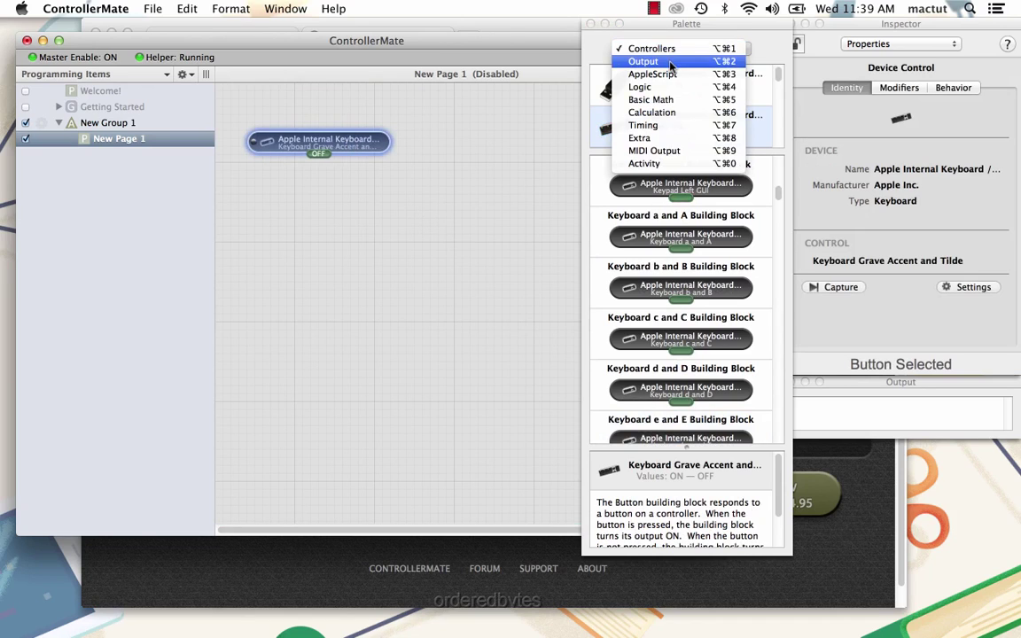
click(643, 61)
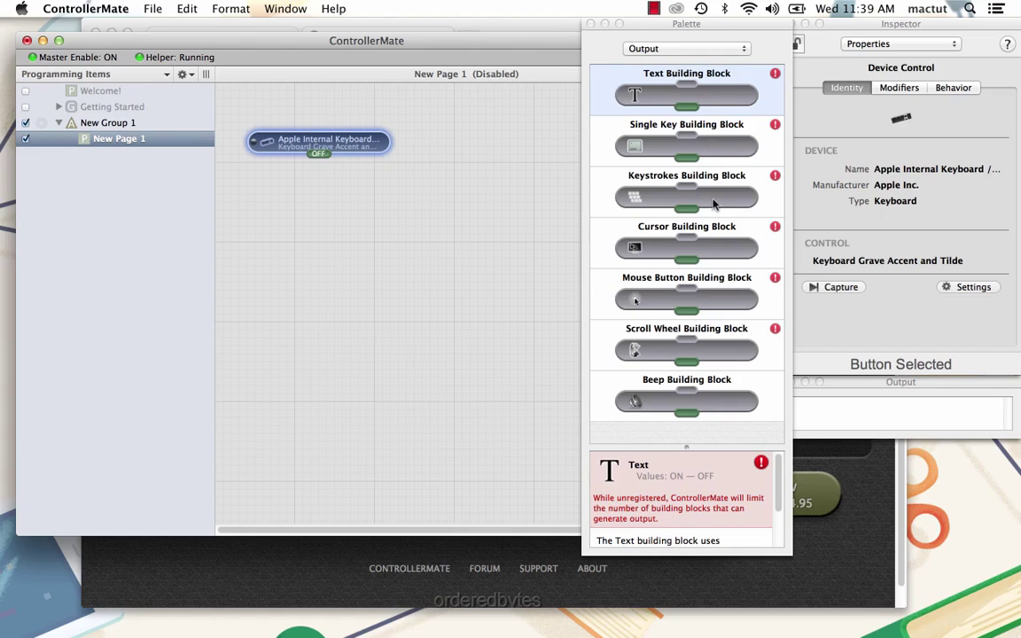
drag(700, 198, 358, 176)
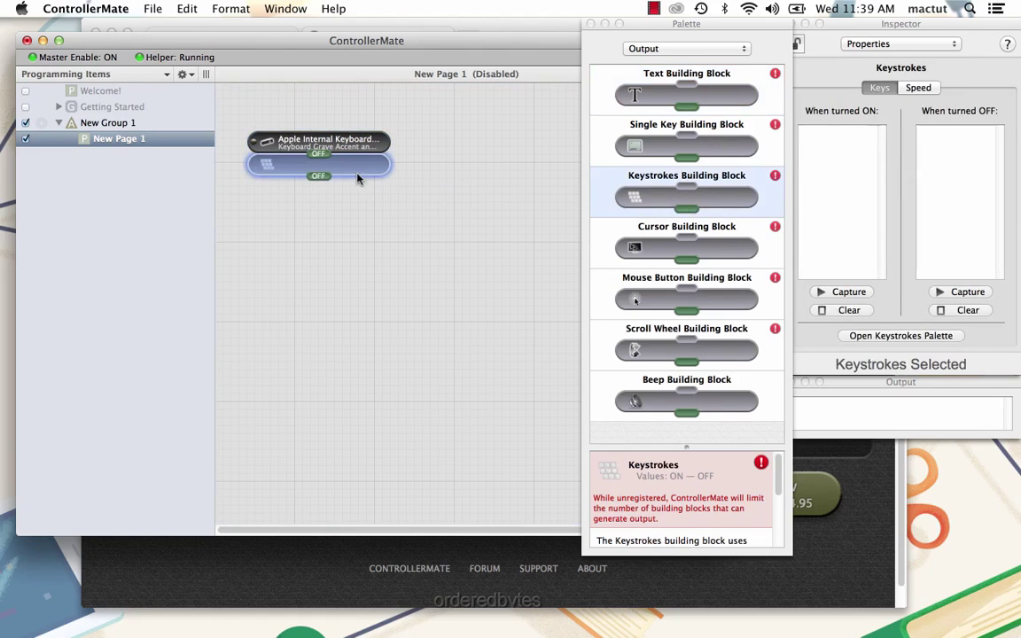
Capture the Keystrokes block's turned-ON sequence as Shift+8, a, e and Shift+grave accent, then stop capturing.
click(843, 293)
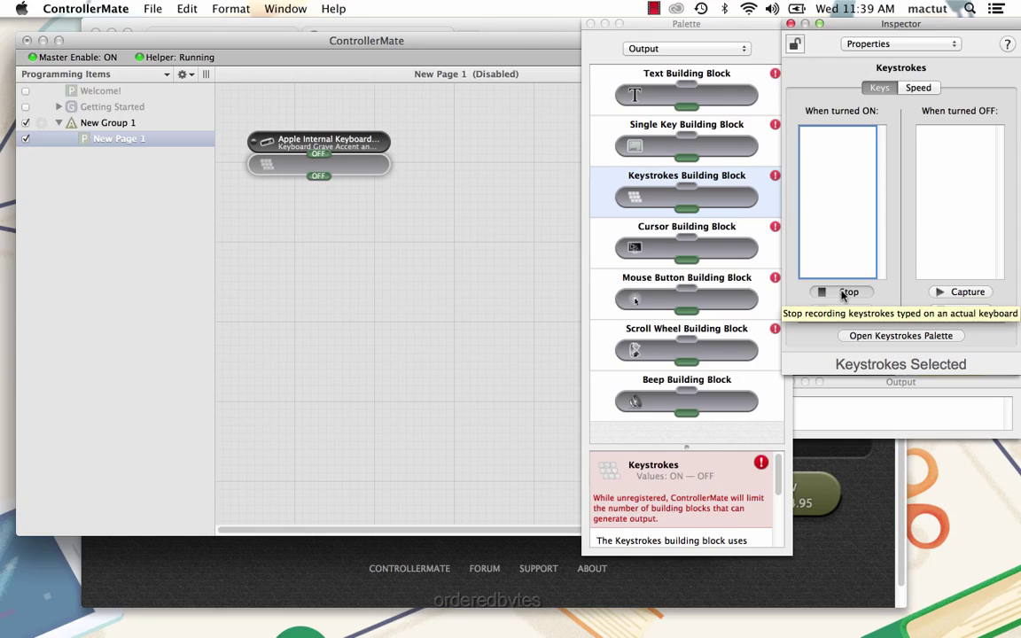
key(shift+8)
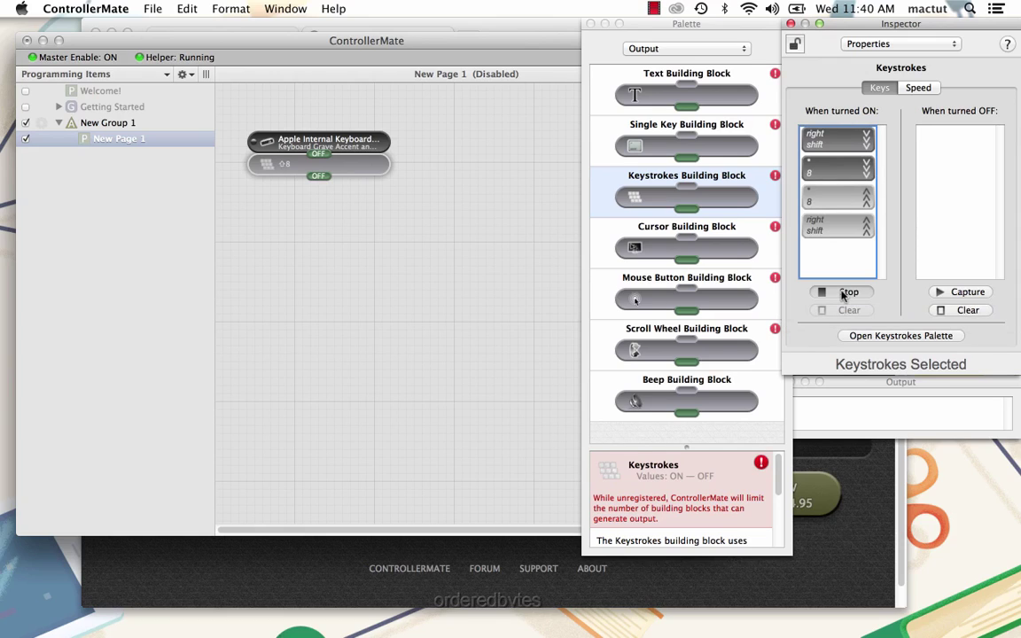
key(a)
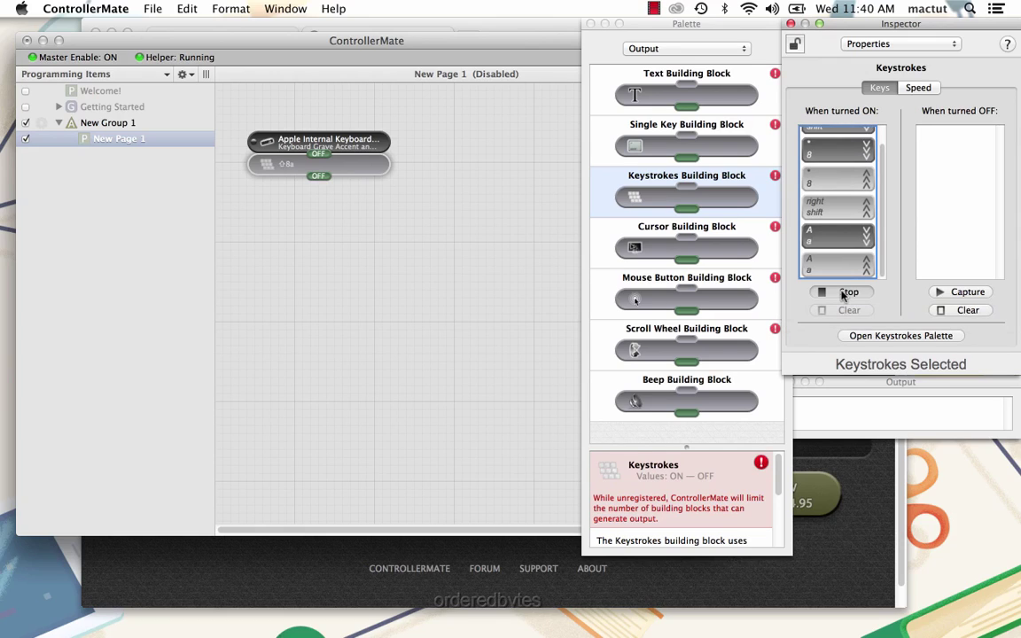
key(e)
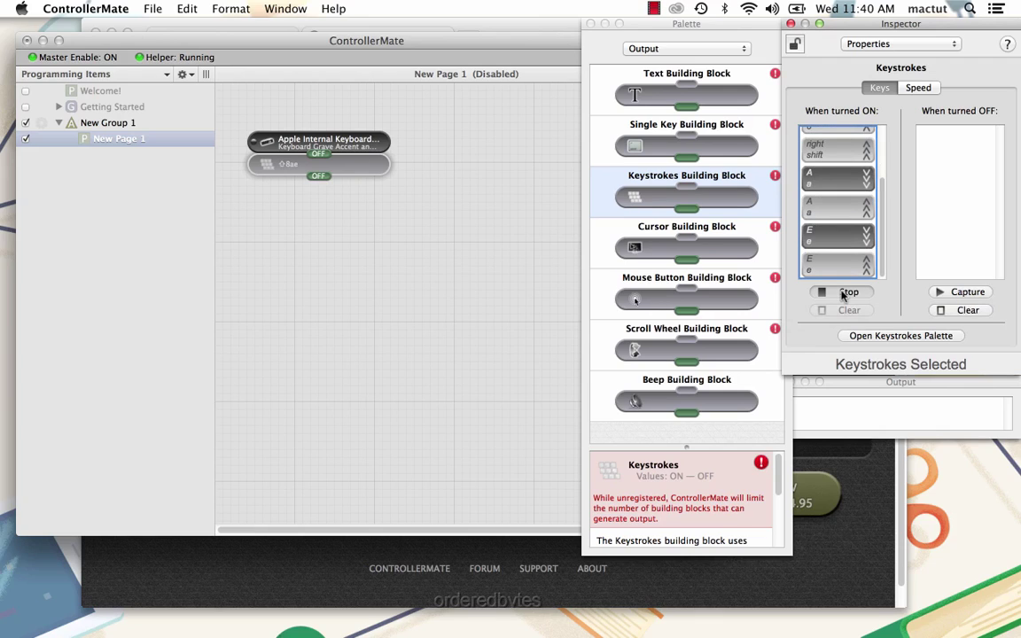
key(shift+grave)
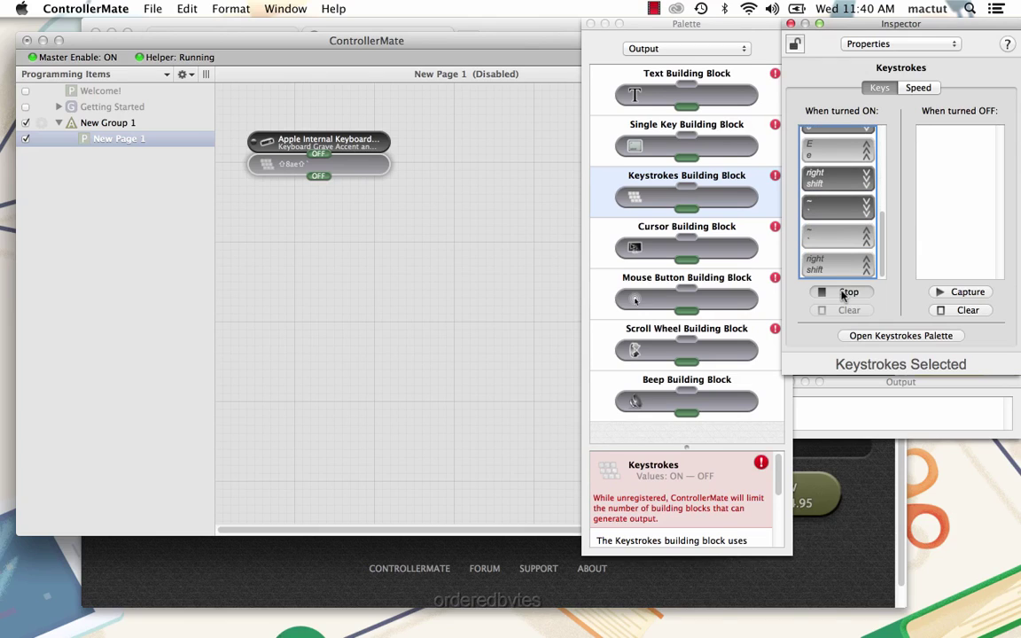
click(844, 293)
mouse_move(882, 244)
mouse_down()
mouse_move(884, 136)
mouse_move(884, 257)
mouse_up()
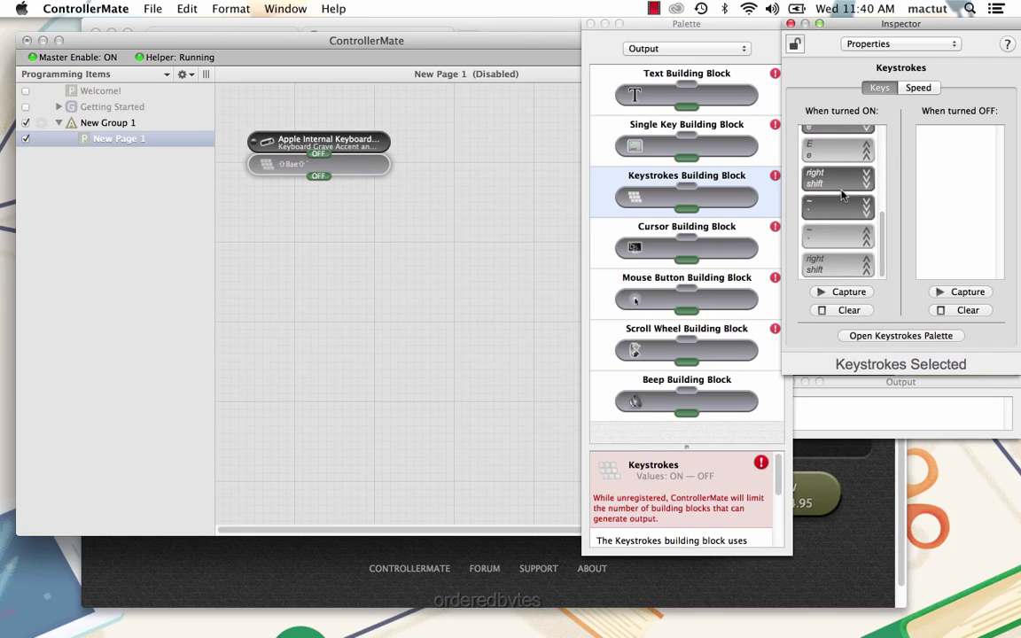
Set the Keystrokes block to generate output at a slower rate of 10 keystrokes per second.
click(918, 87)
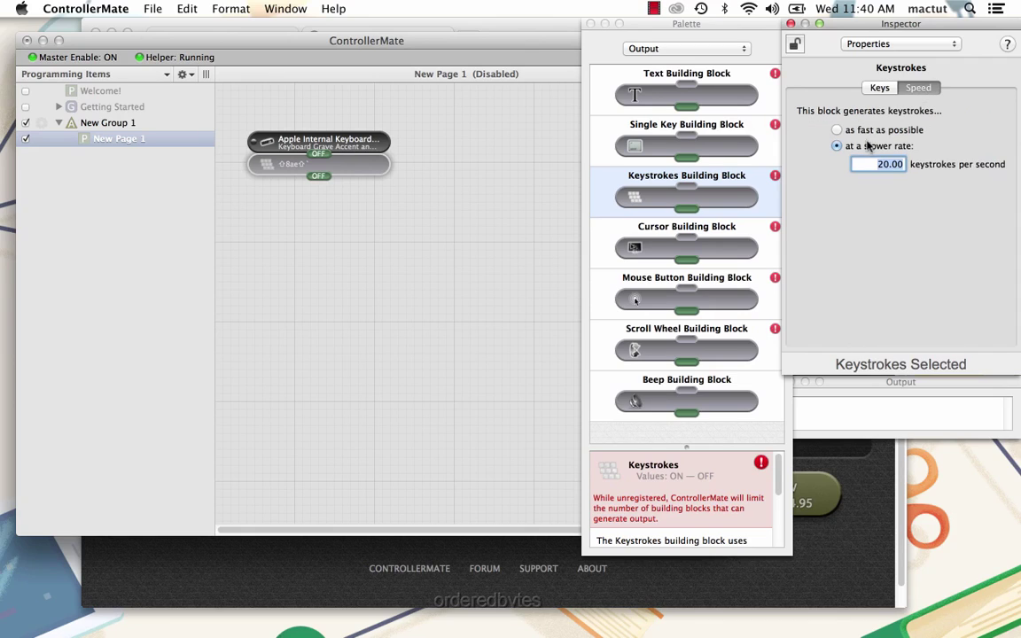
text(10)
click(395, 314)
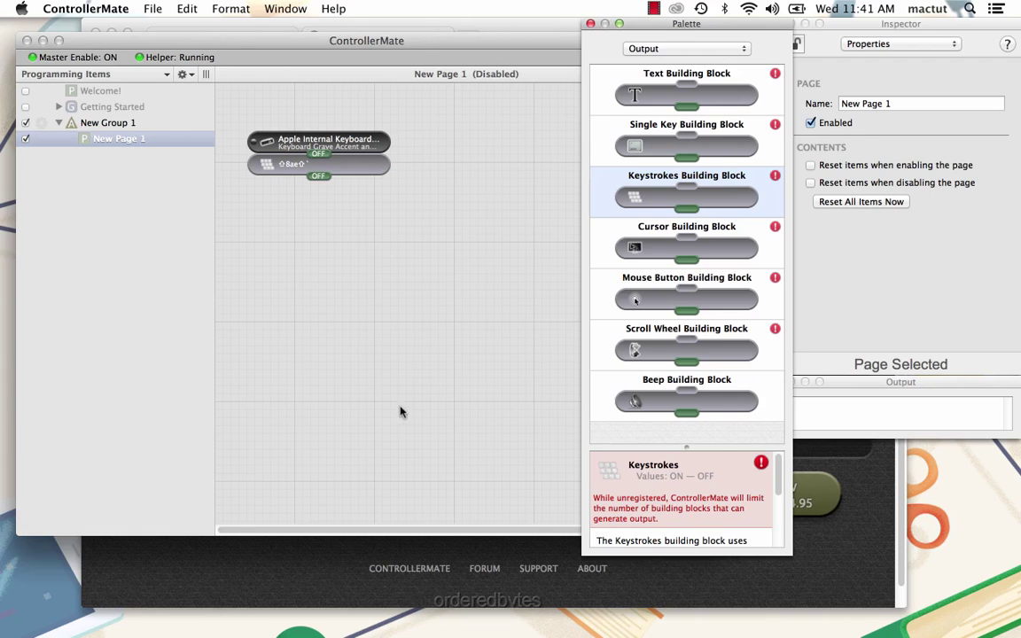
Switch to the Gmail inbox in Chrome, archive all conversations in the Updates category and go to Promotions.
click(284, 572)
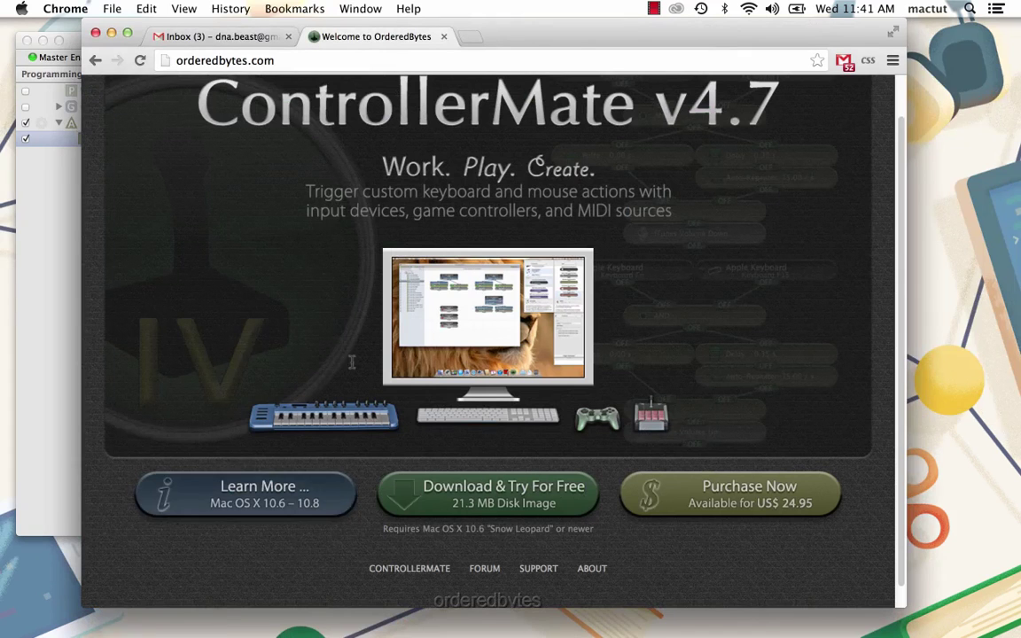
click(225, 36)
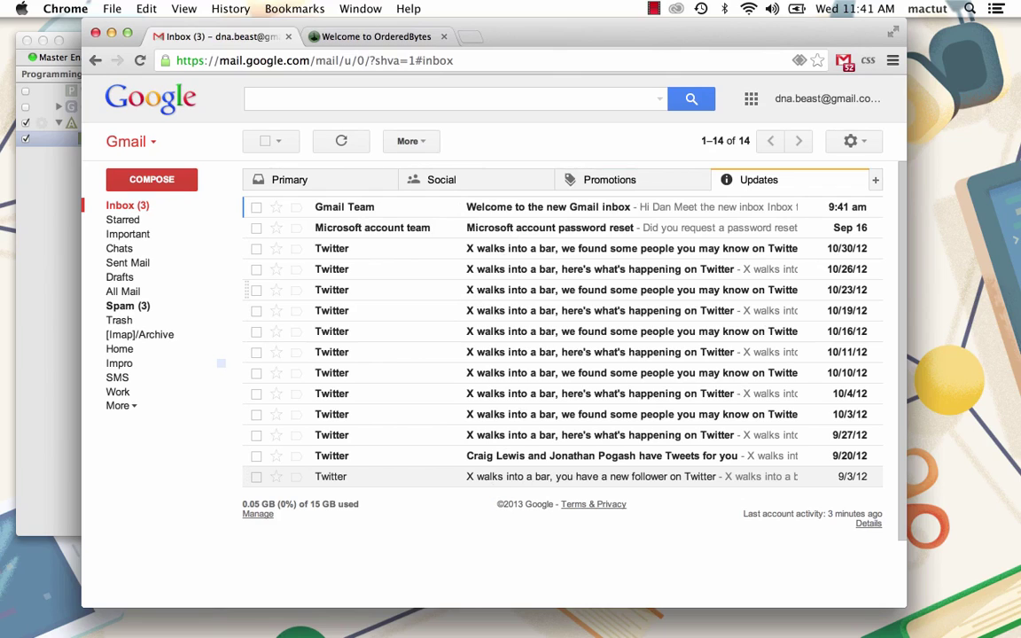
key(asterisk)
key(a)
key(e)
key(shift+grave)
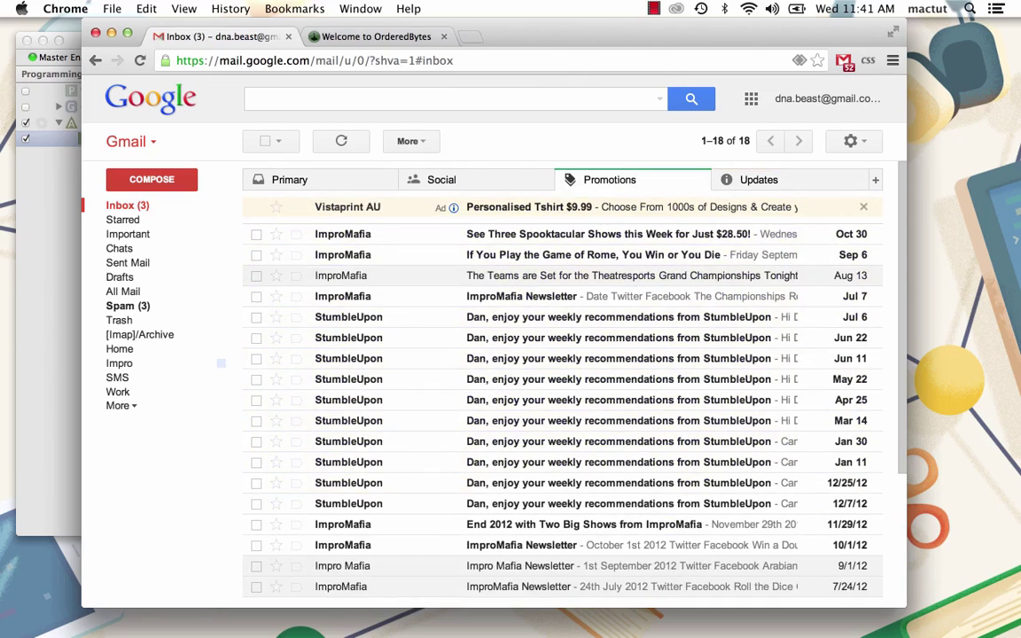
Archive all conversations in the Promotions category and go to the Social category.
scroll(557, 257, down, 2)
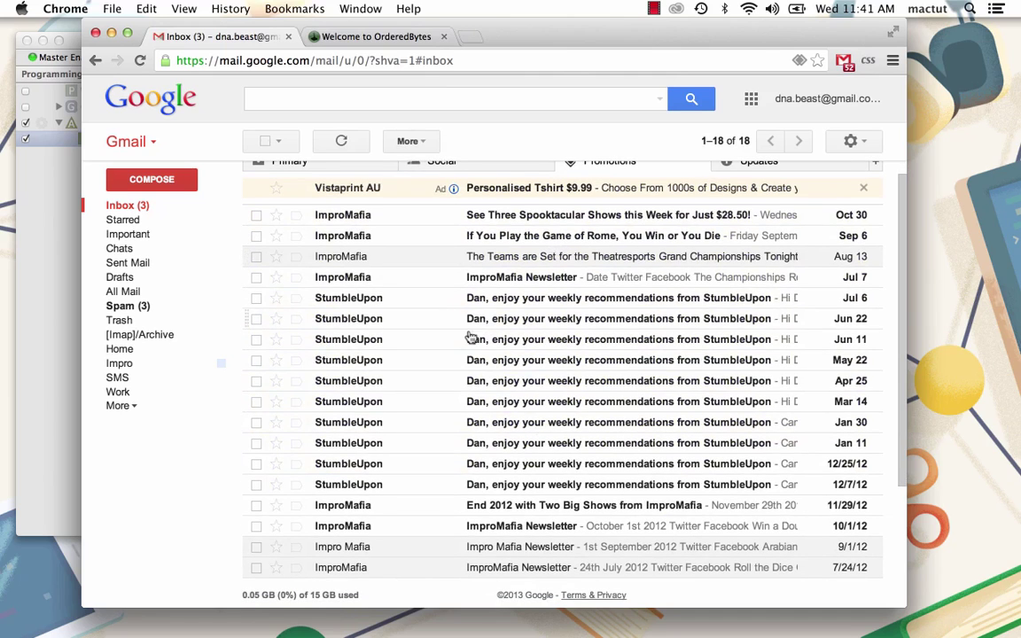
key(asterisk)
key(a)
key(asciitilde)
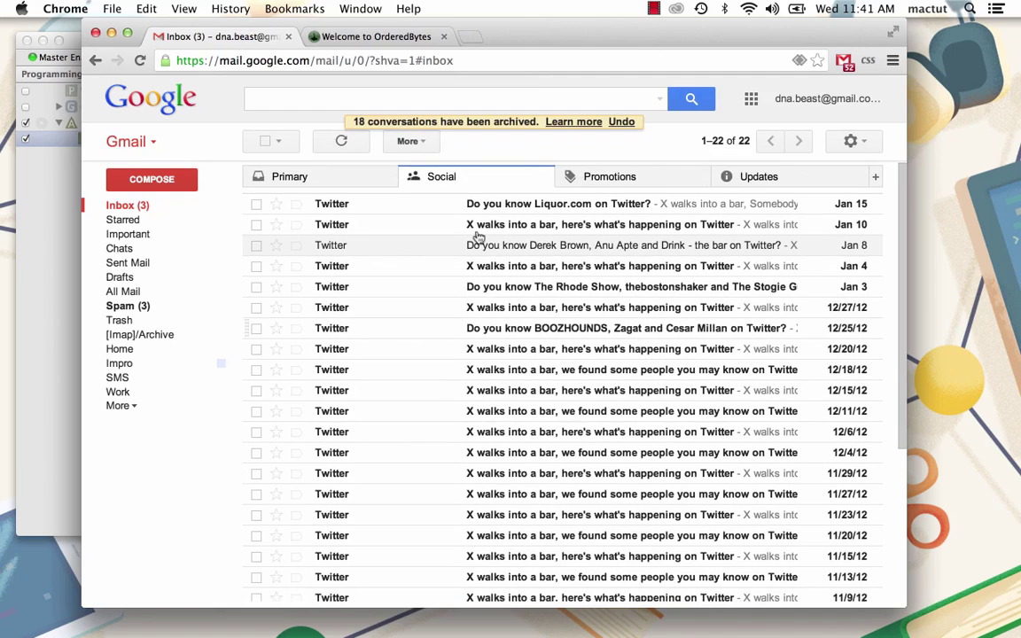
Archive all conversations in the Social category and go to the Primary category.
scroll(530, 266, down, 5)
scroll(527, 267, up, 10)
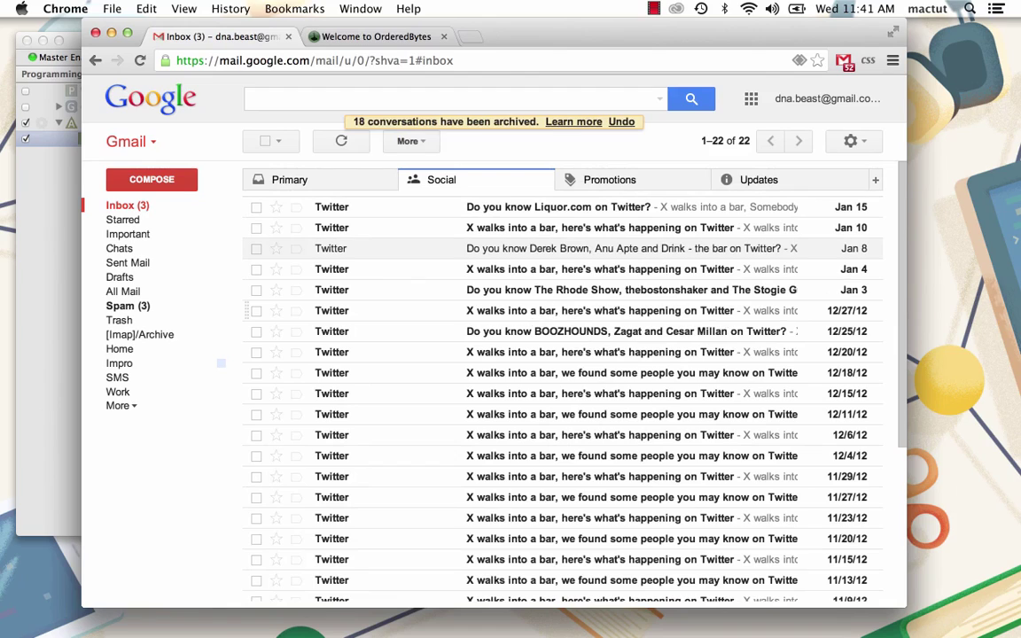
key(asterisk)
key(a)
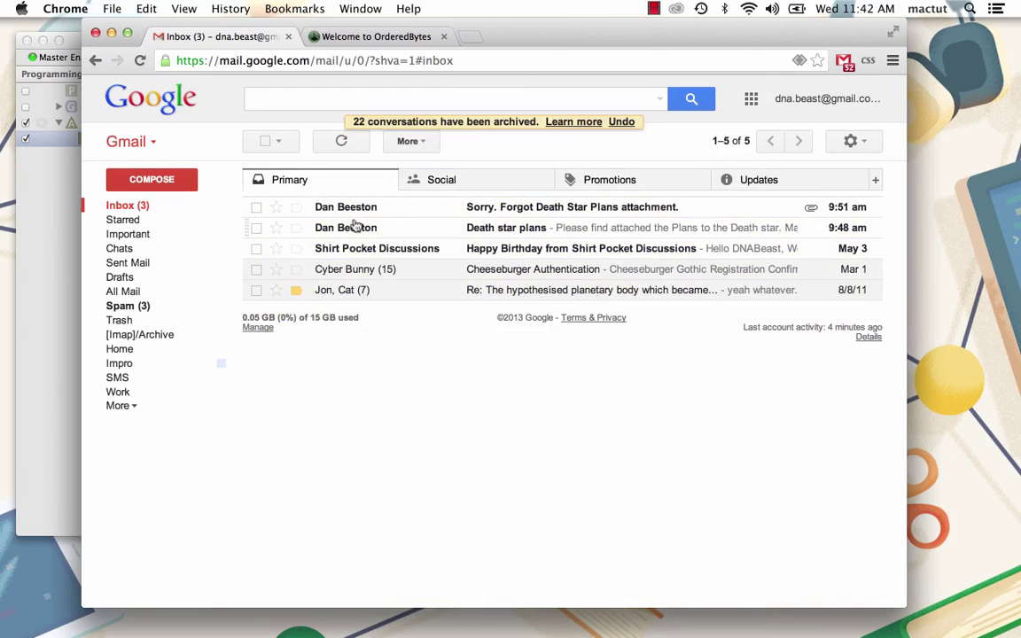
Open the newest conversation in the Primary category and archive each conversation in turn until the category is empty.
mouse_move(338, 206)
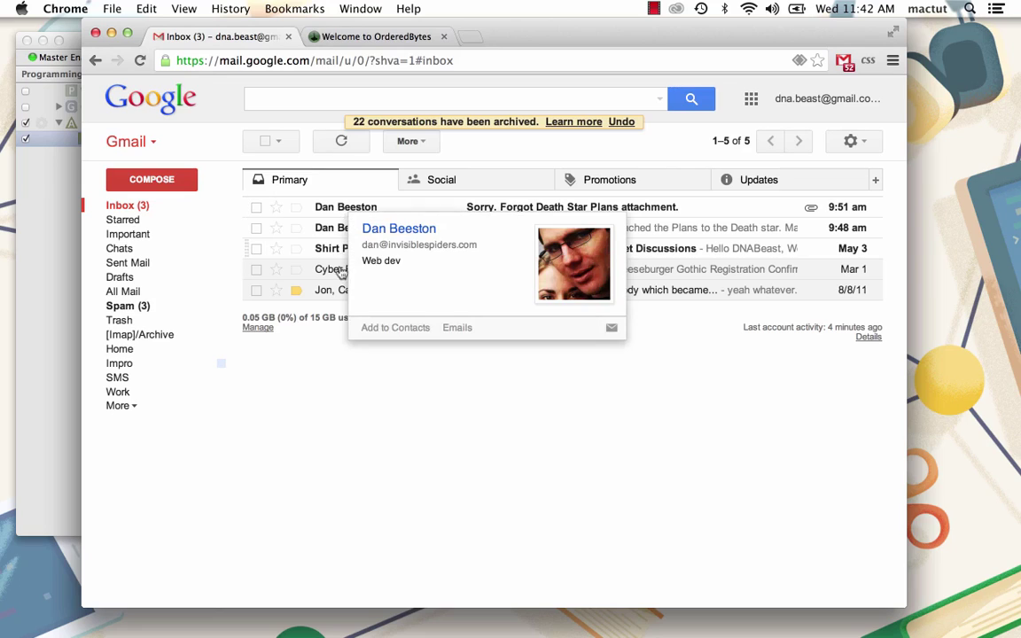
click(330, 211)
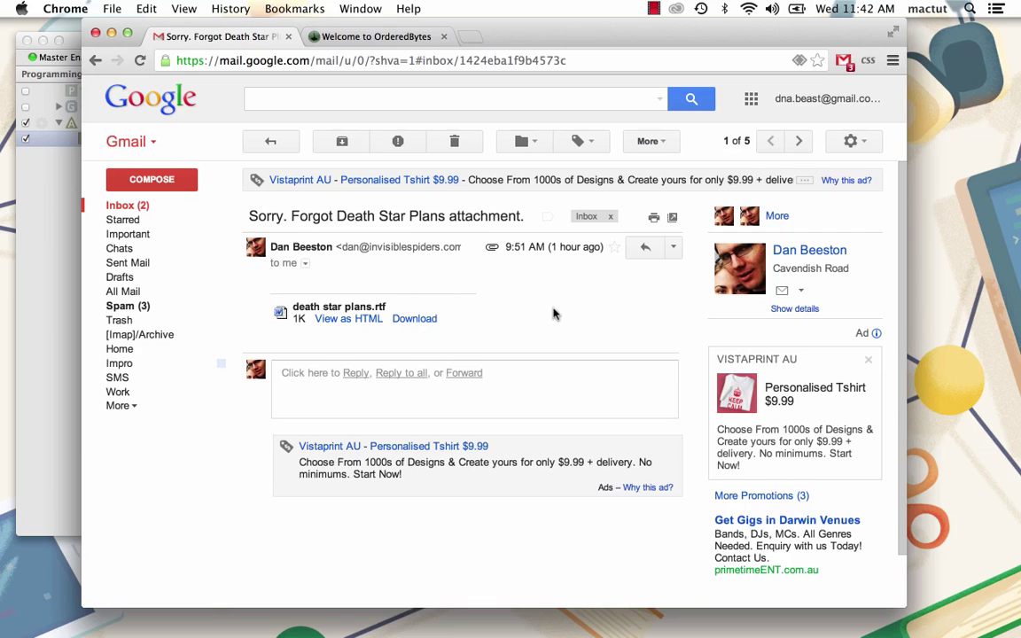
key(])
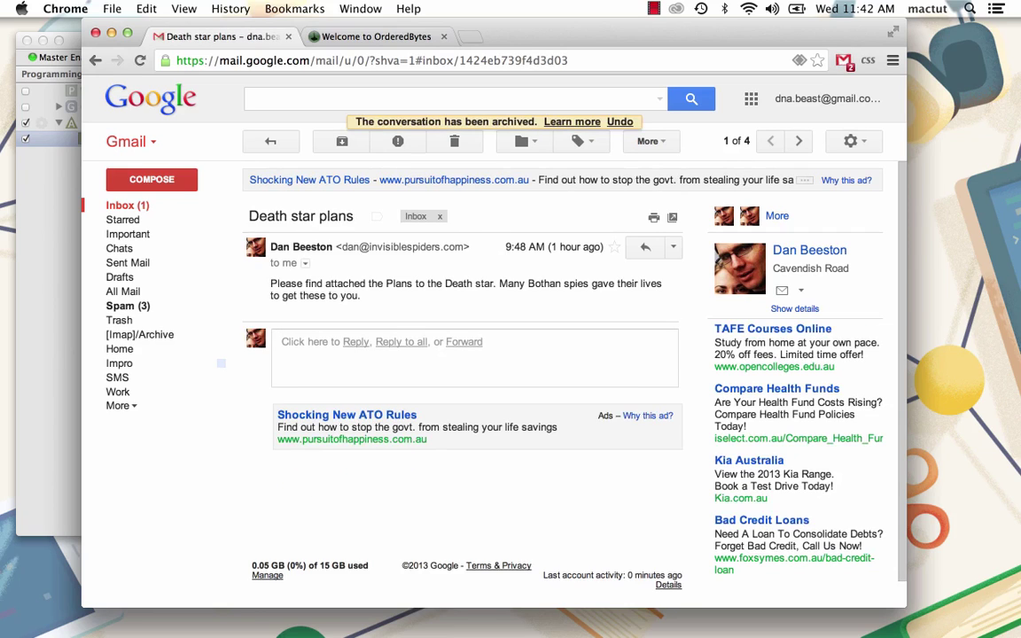
key(])
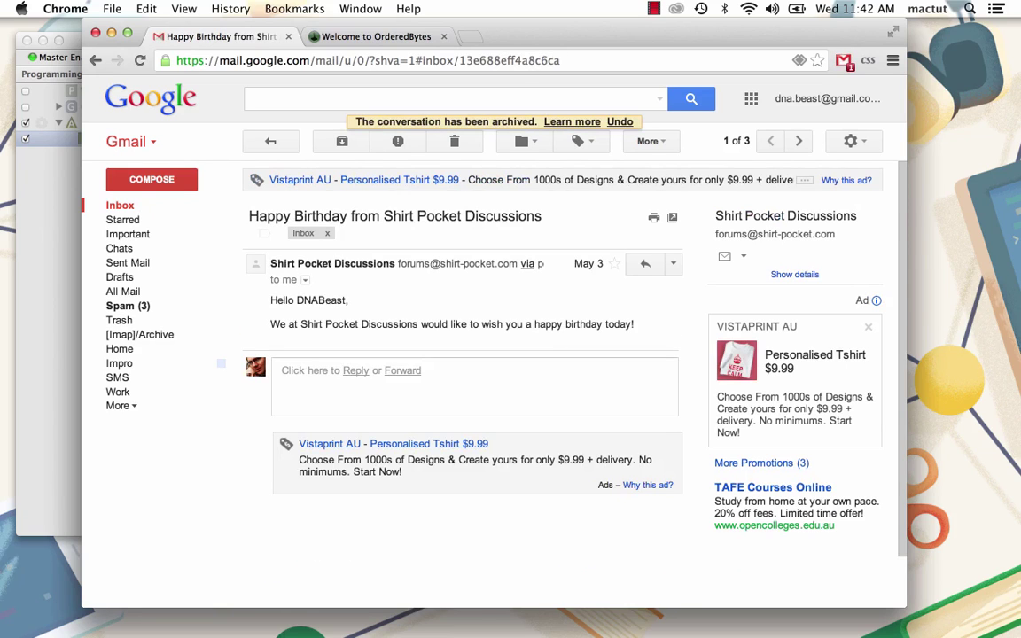
key(])
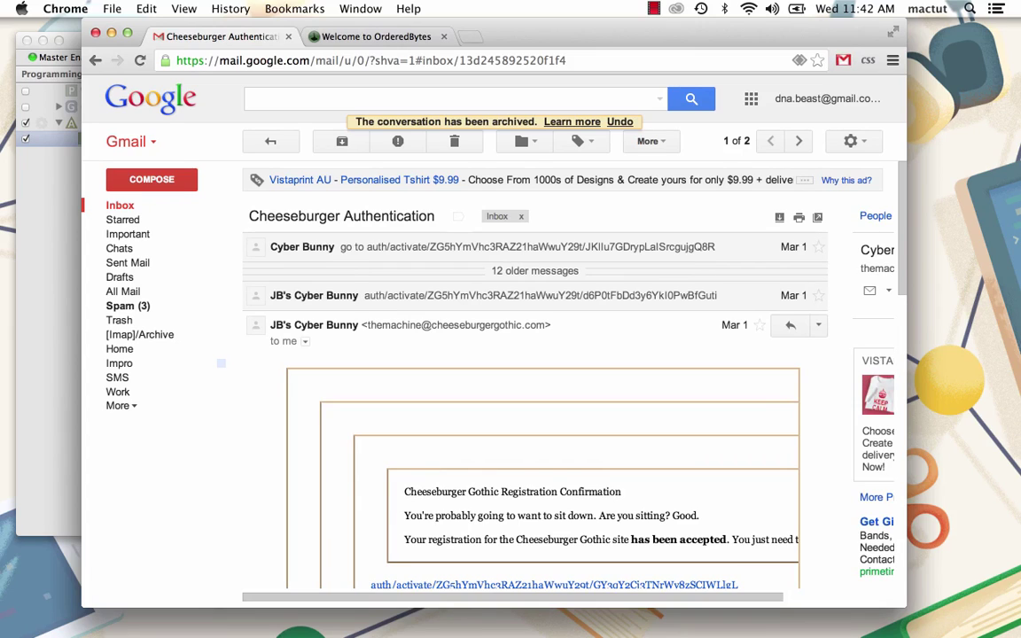
key(])
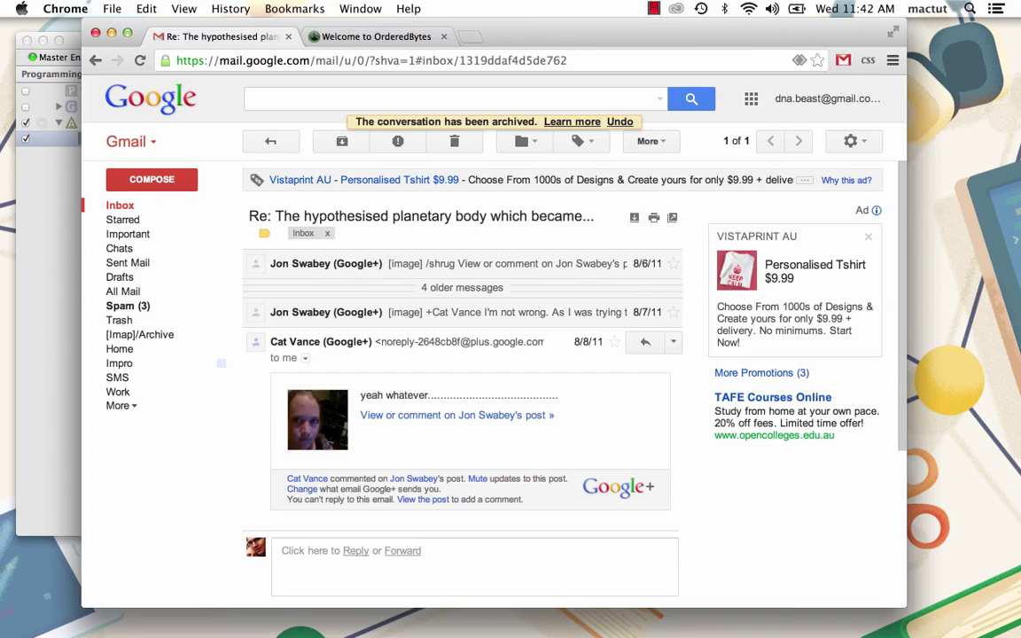
key(])
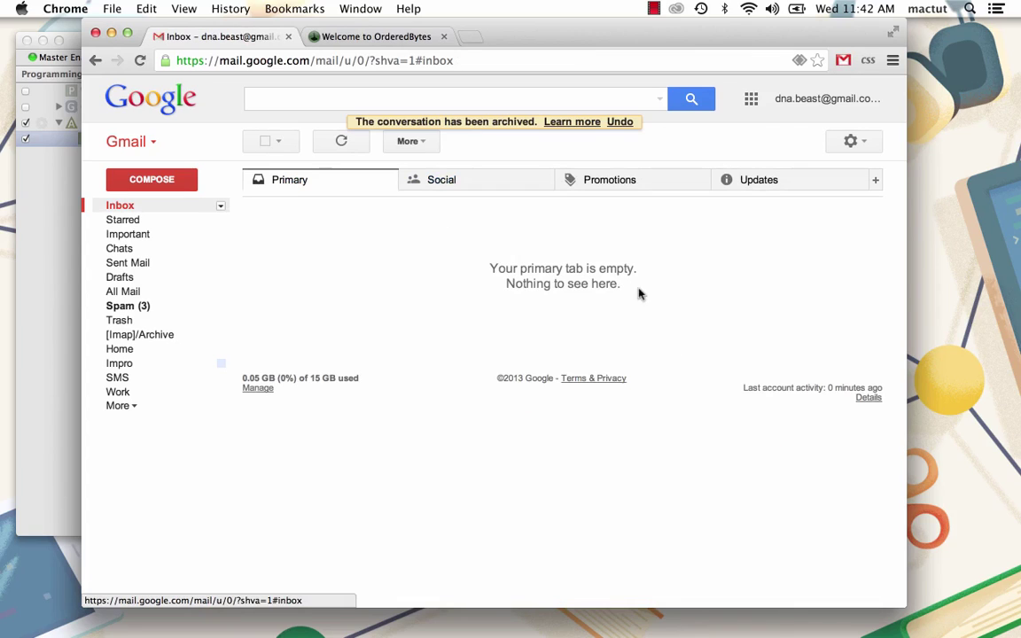